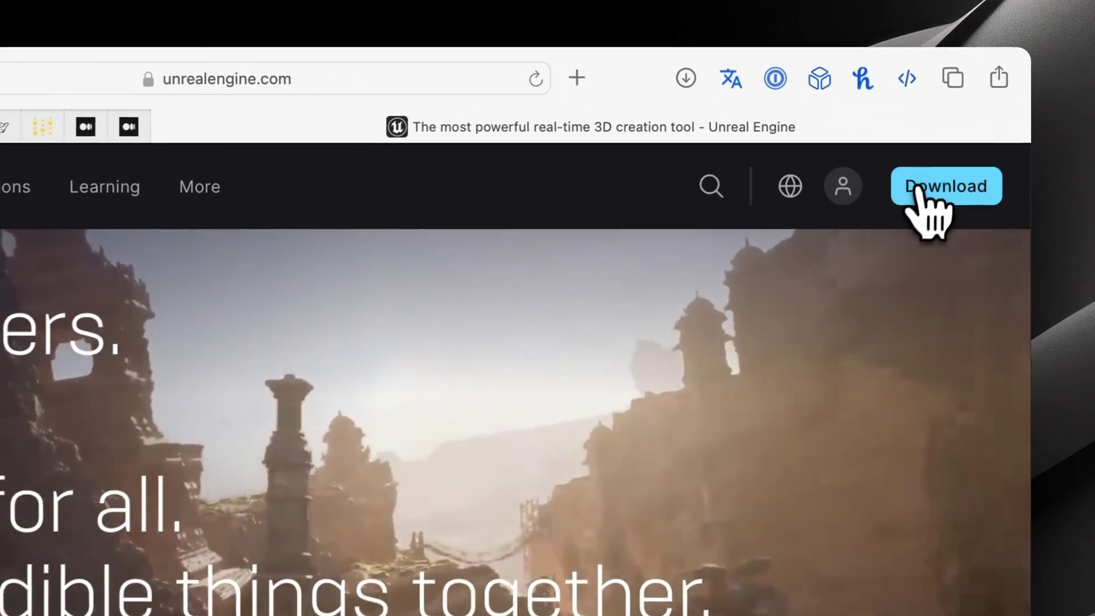
# Step: Download the Epic Games Launcher installer from the Unreal Engine download page, allowing it in Safari
pyautogui.click(912, 137)
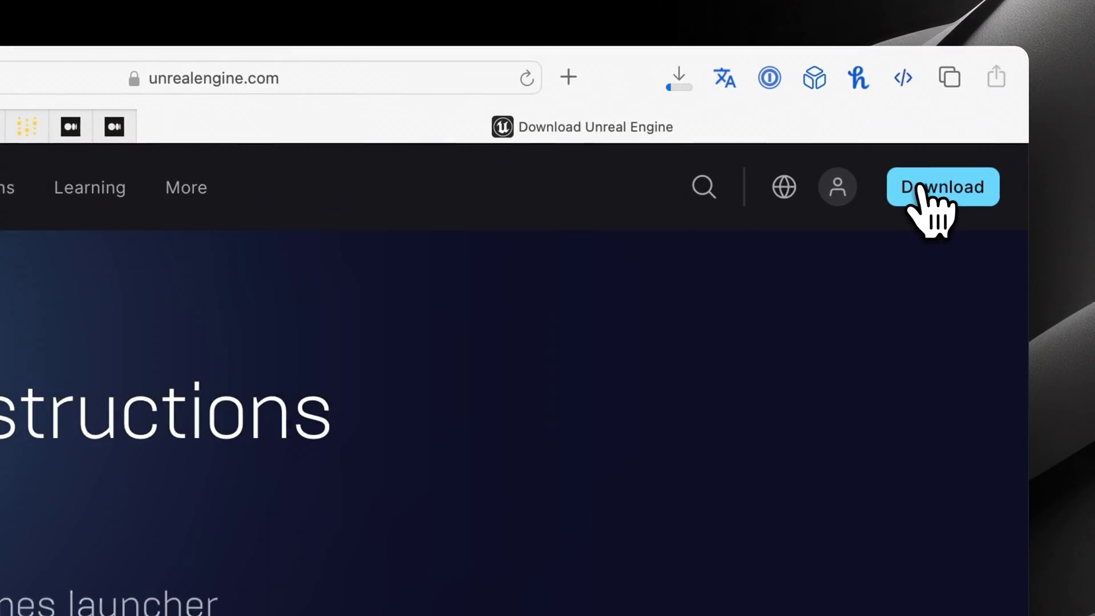
pyautogui.scroll(-5, 514, 393)
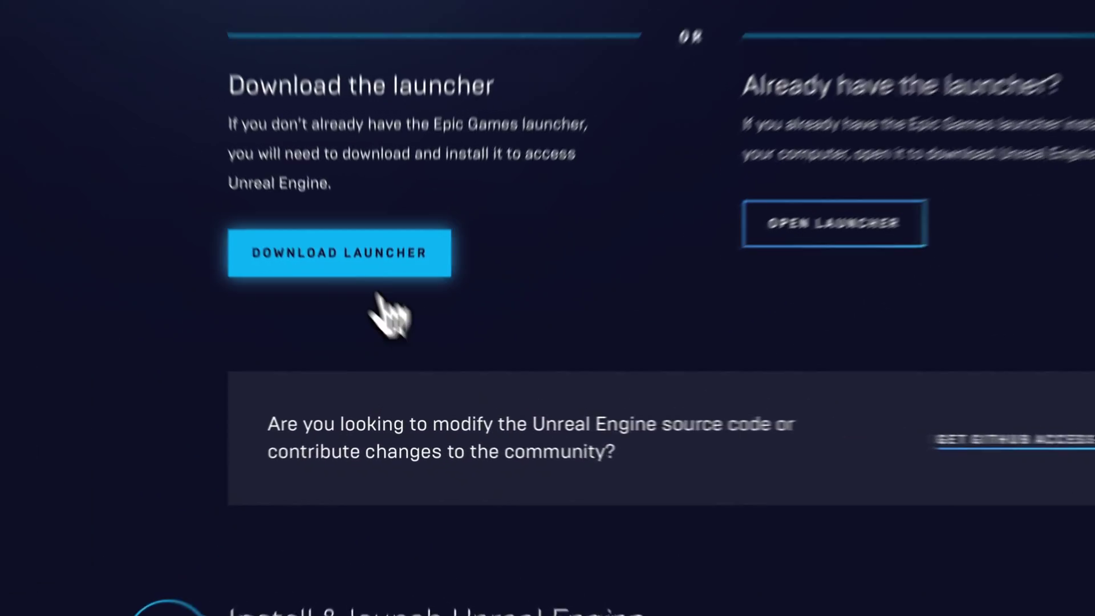
pyautogui.click(356, 323)
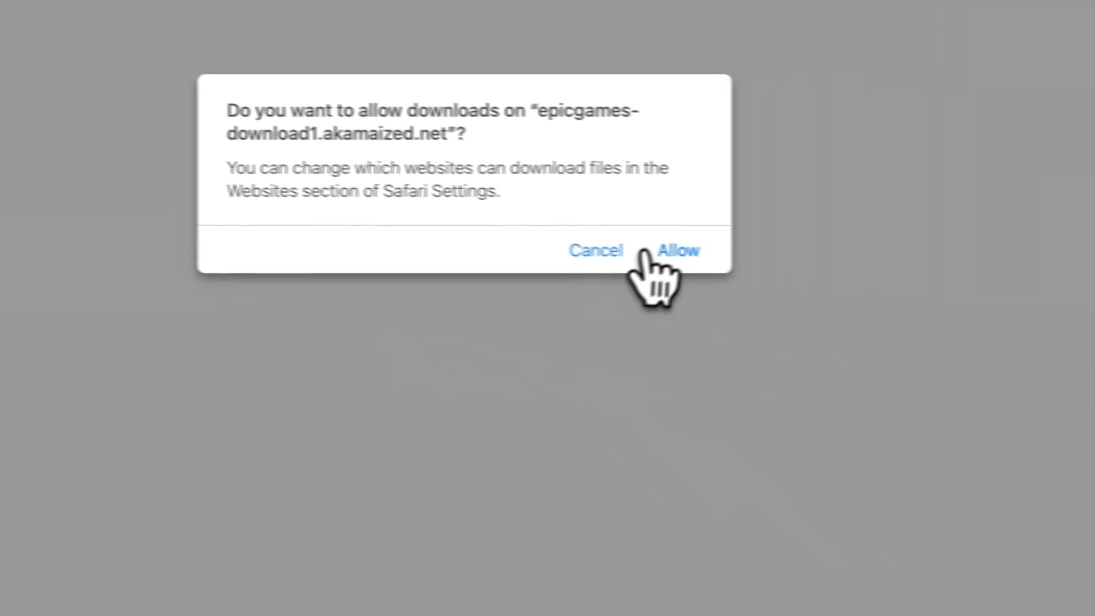
pyautogui.click(910, 272)
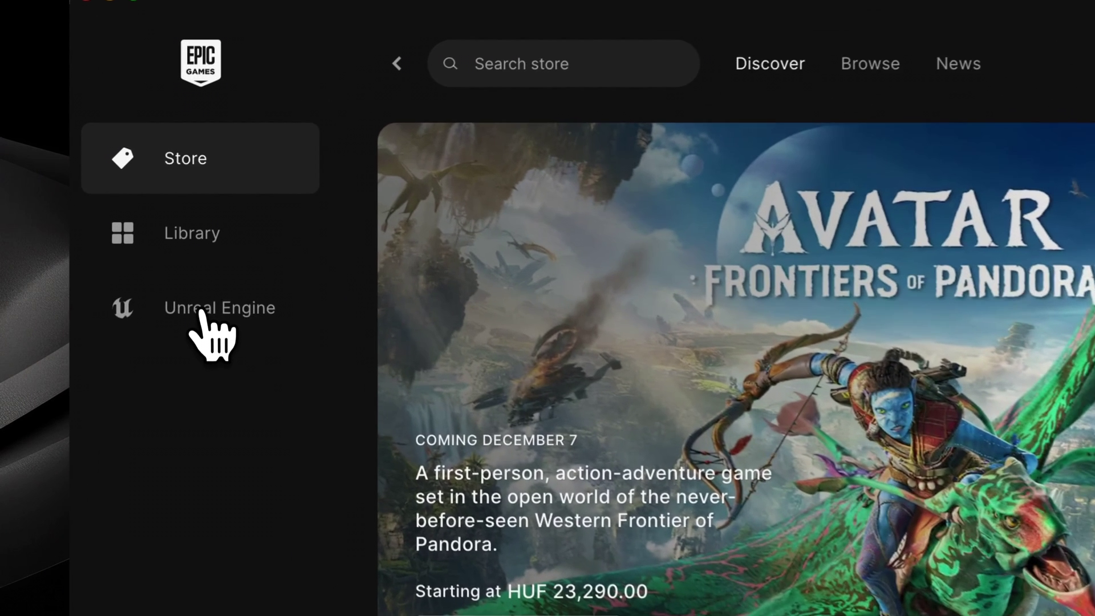
# Step: Launch Unreal Engine 5.3.2 from the launcher's Unreal Engine section
pyautogui.click(202, 236)
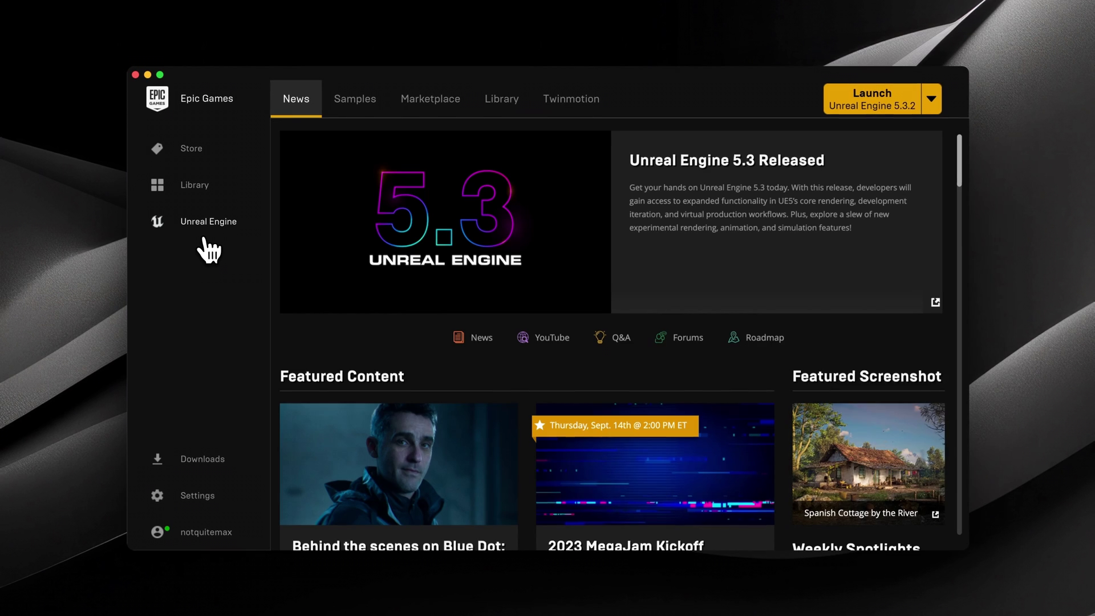
pyautogui.click(930, 99)
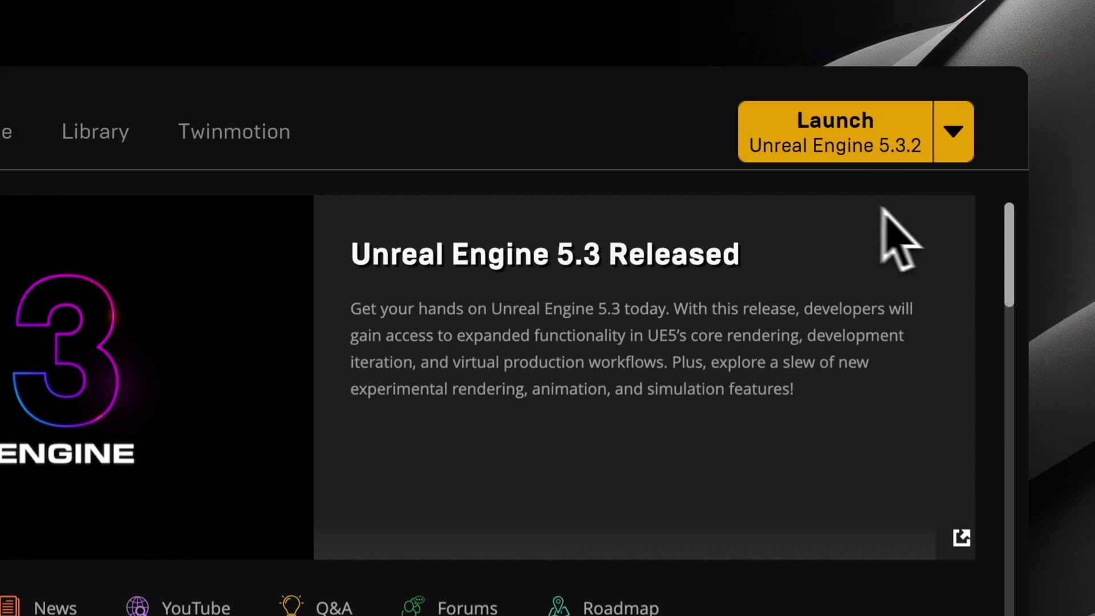
pyautogui.click(838, 134)
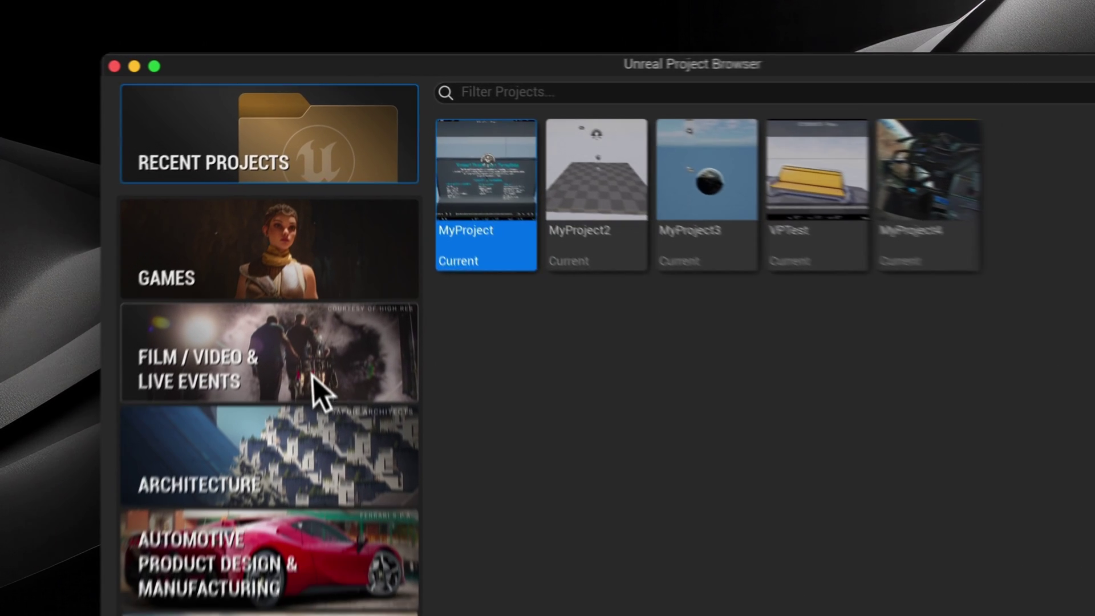
# Step: Create a Film / Video & Live Events Blank project named SuperAwesomeYoutube
pyautogui.click(320, 248)
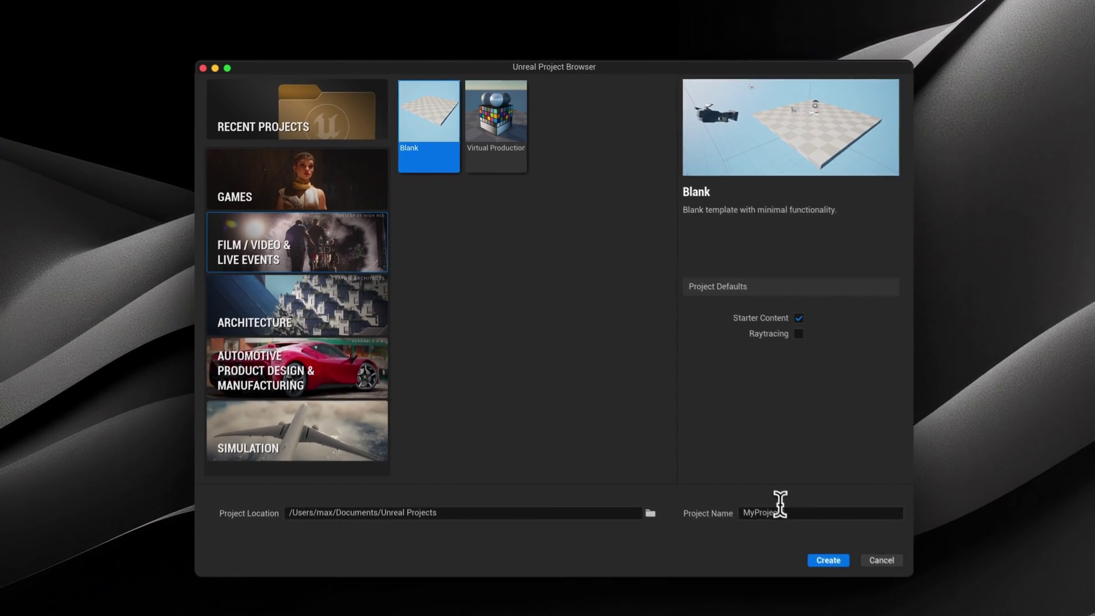
pyautogui.click(762, 493)
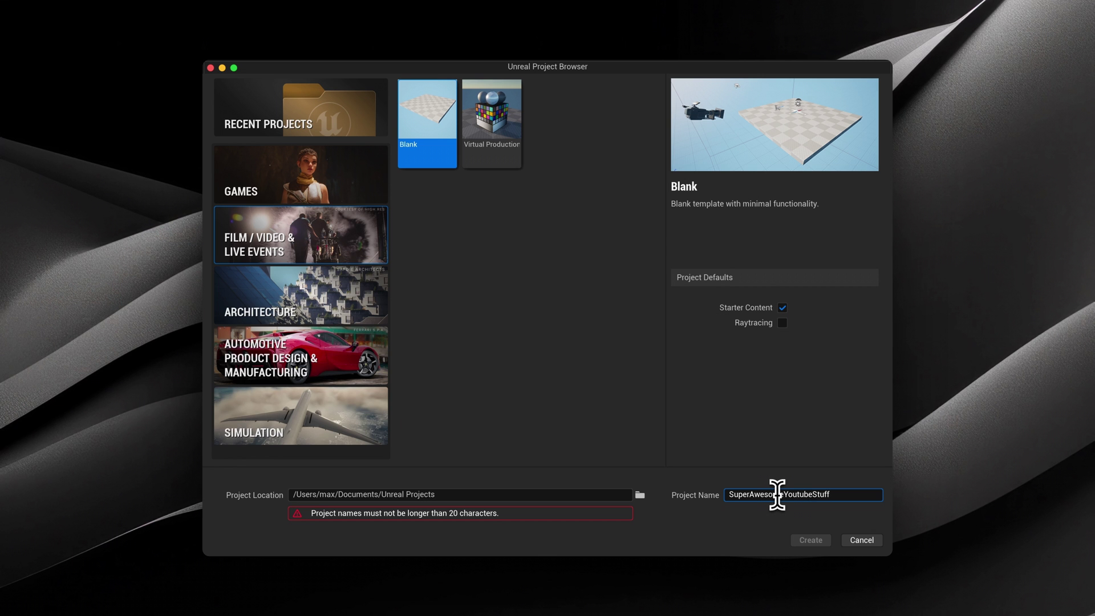
pyautogui.press('BackSpace')
pyautogui.press('BackSpace')
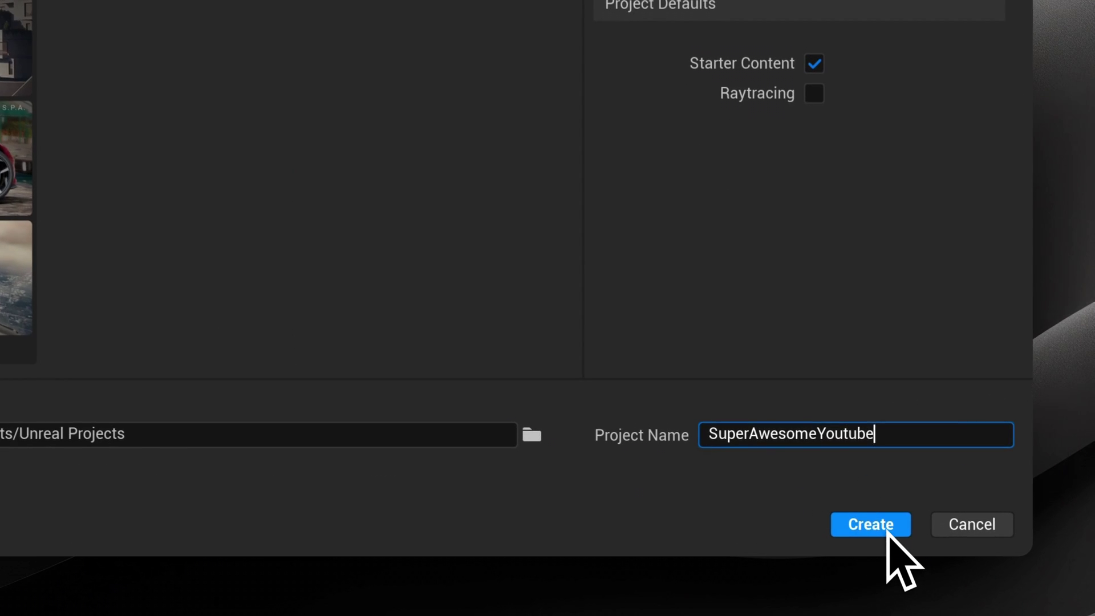
pyautogui.click(887, 529)
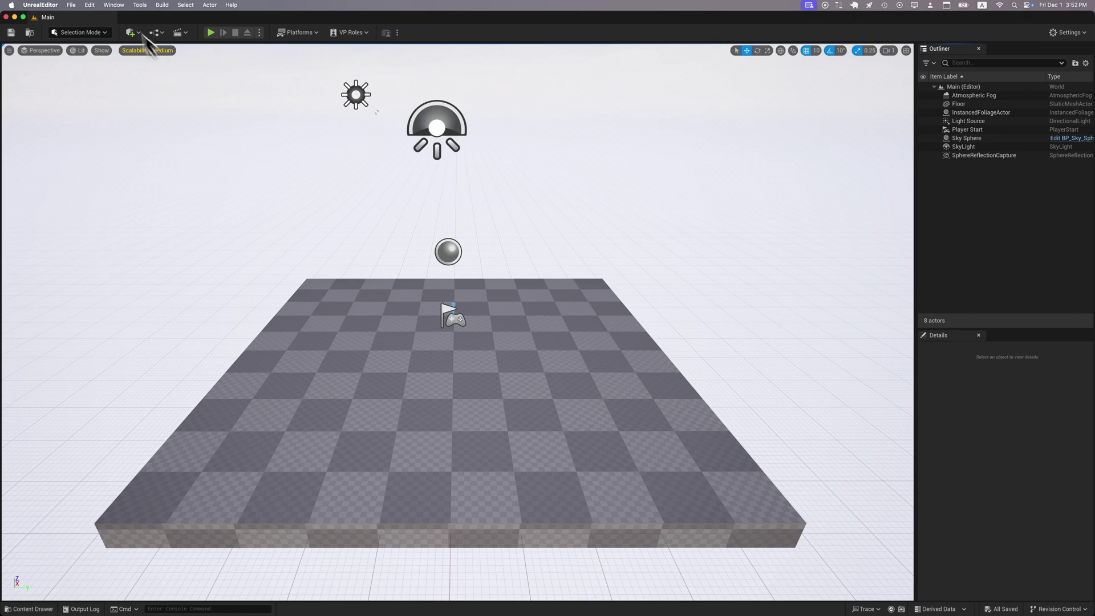
pyautogui.click(113, 4)
pyautogui.moveTo(150, 146)
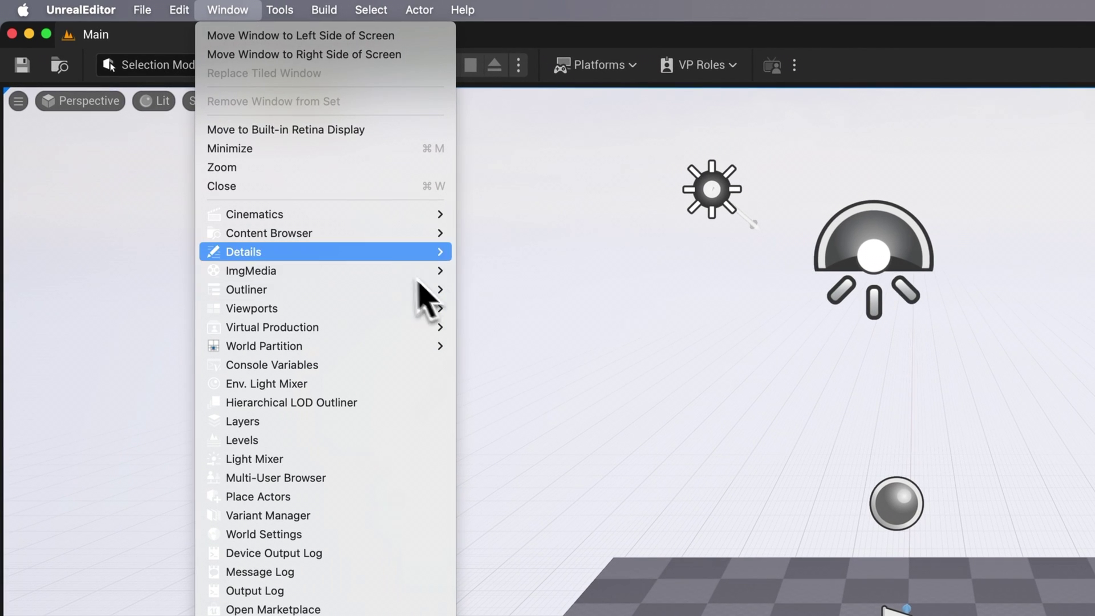
pyautogui.moveTo(393, 255)
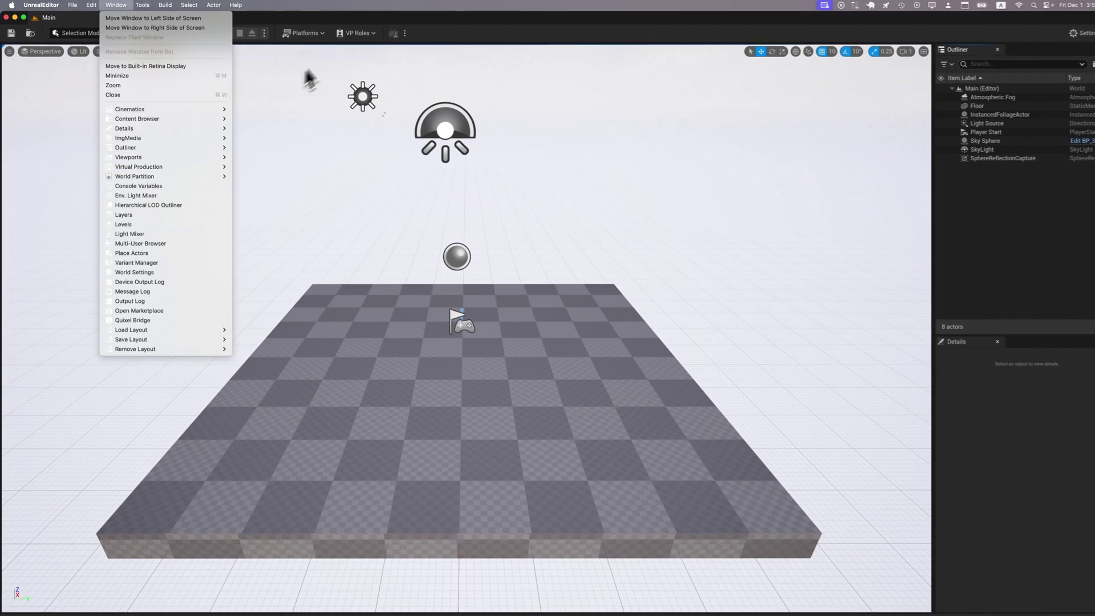
pyautogui.click(675, 50)
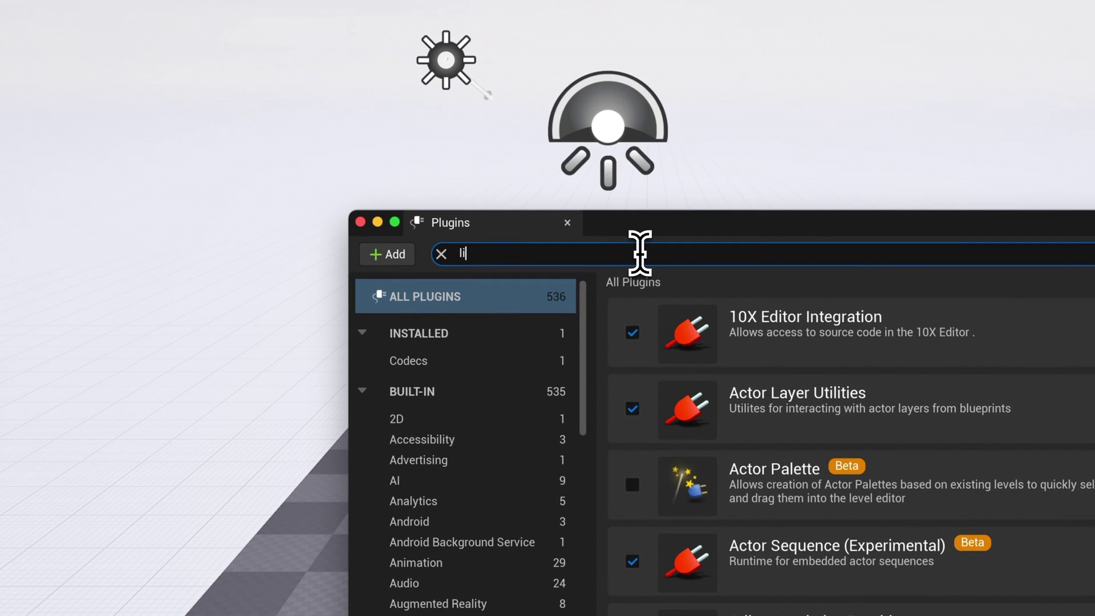
pyautogui.write('ve link')
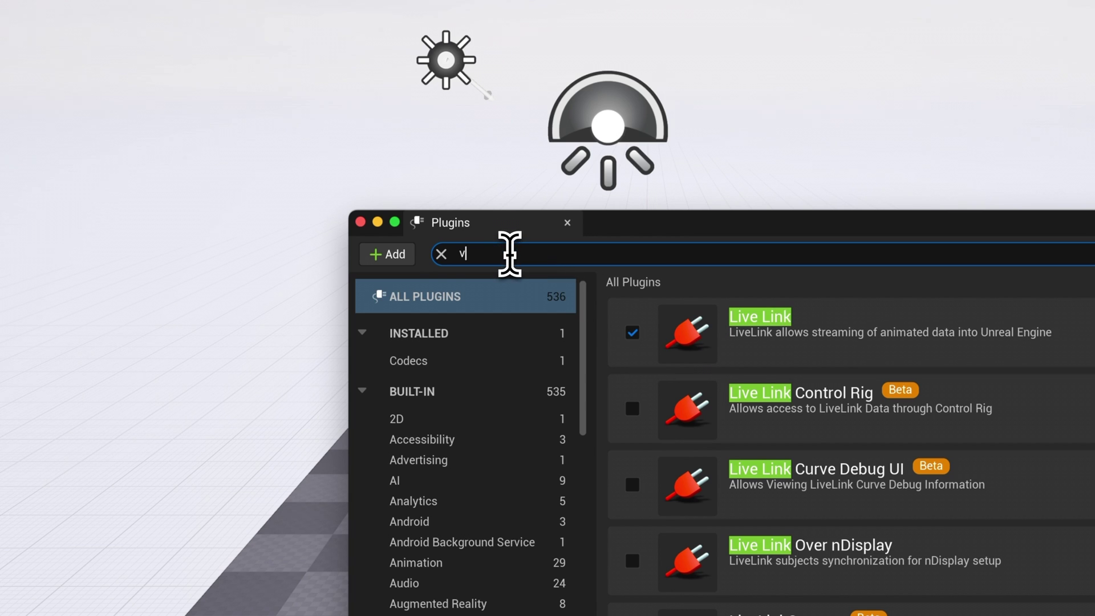
pyautogui.write('al')
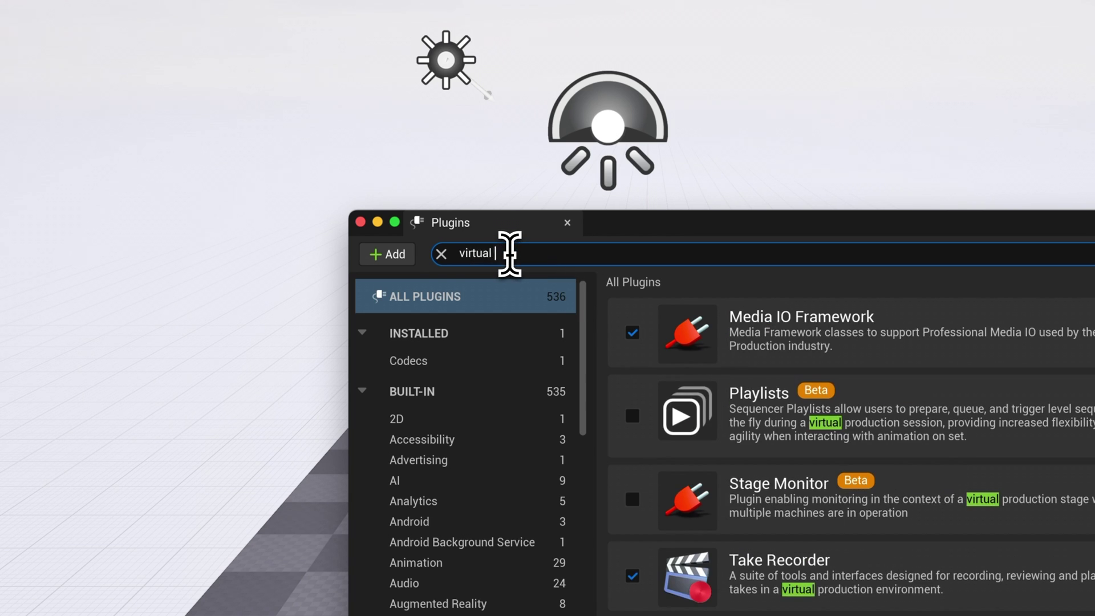
pyautogui.write(' cam')
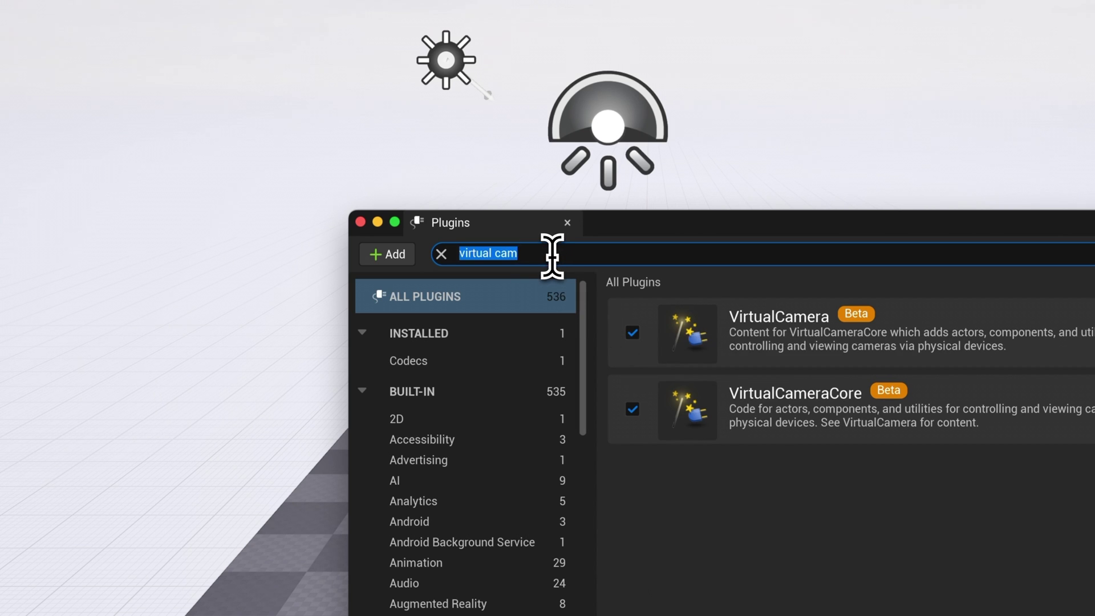
pyautogui.write('ap')
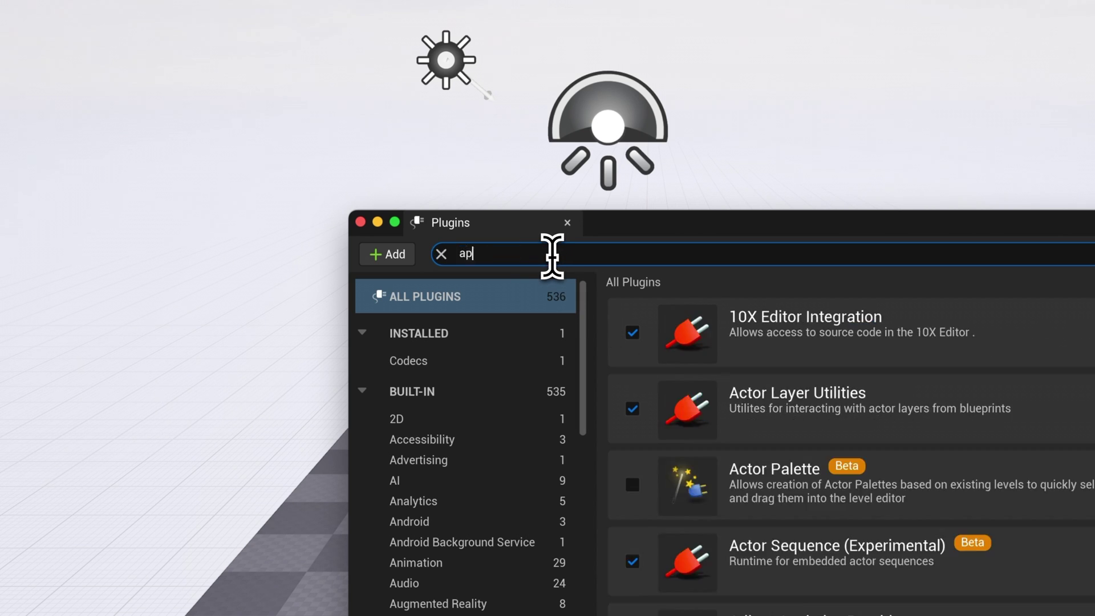
pyautogui.write('ple')
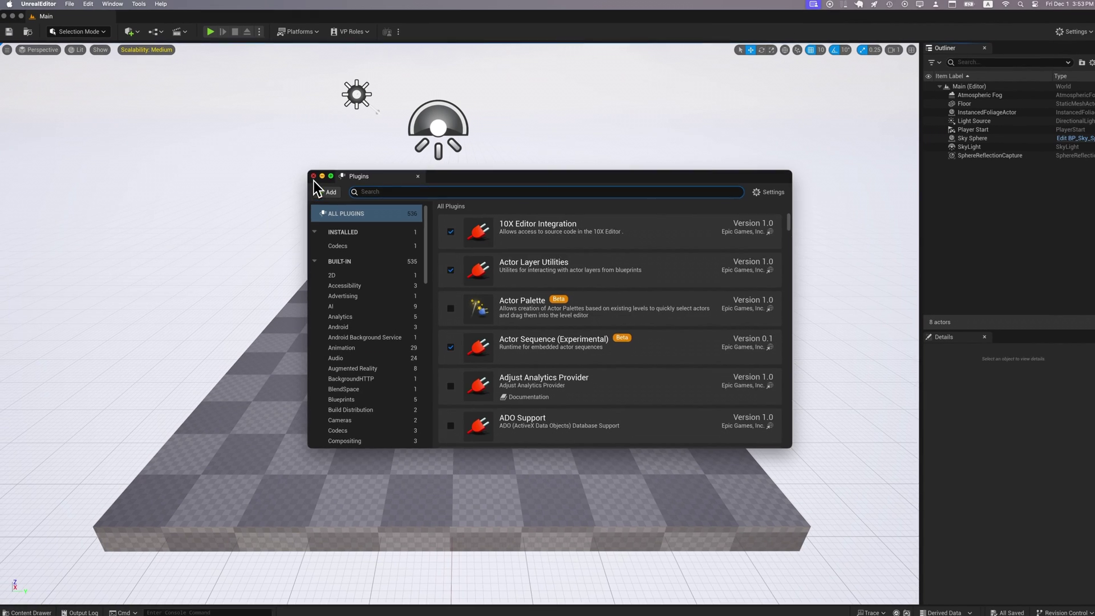
pyautogui.click(361, 222)
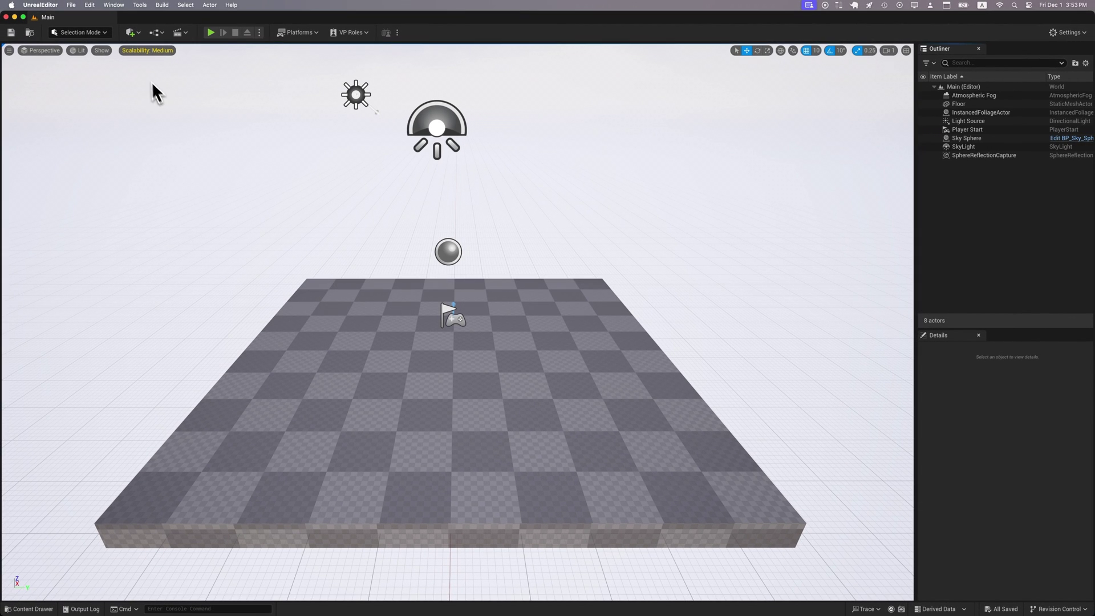
# Step: Open Live Link from Window > Virtual Production, resizing the docked panel and its source list
pyautogui.click(113, 5)
pyautogui.moveTo(159, 163)
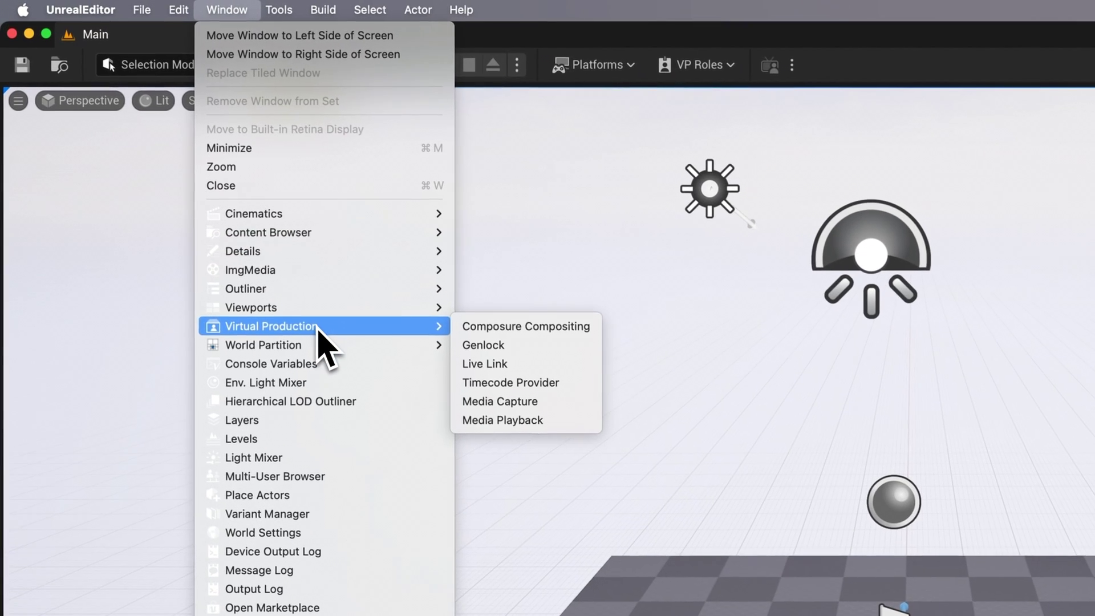
pyautogui.click(494, 365)
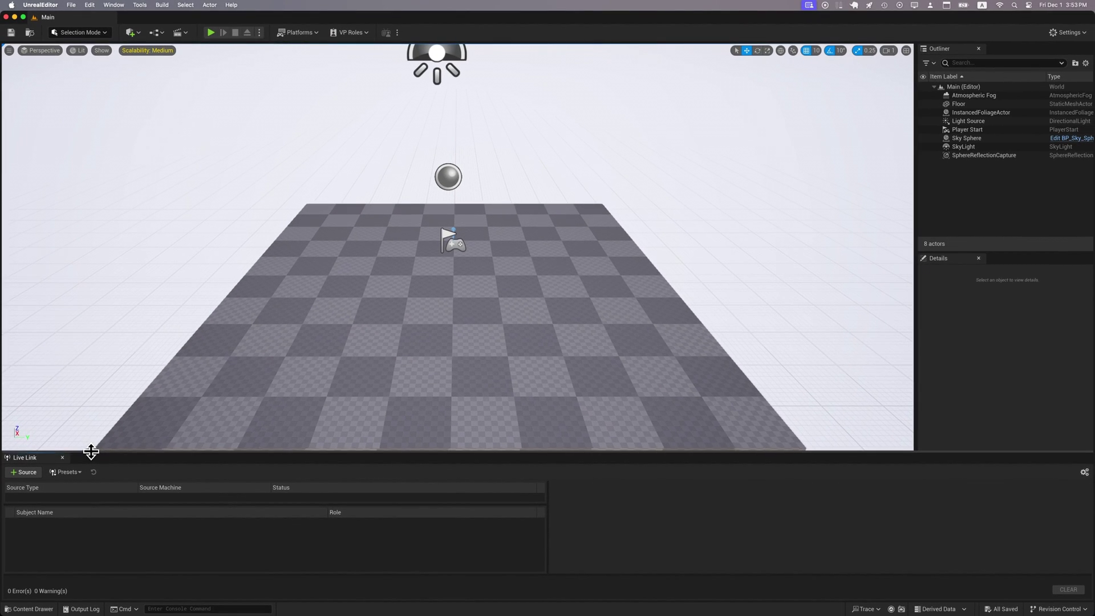
pyautogui.moveTo(90, 450); pyautogui.dragTo(91, 461)
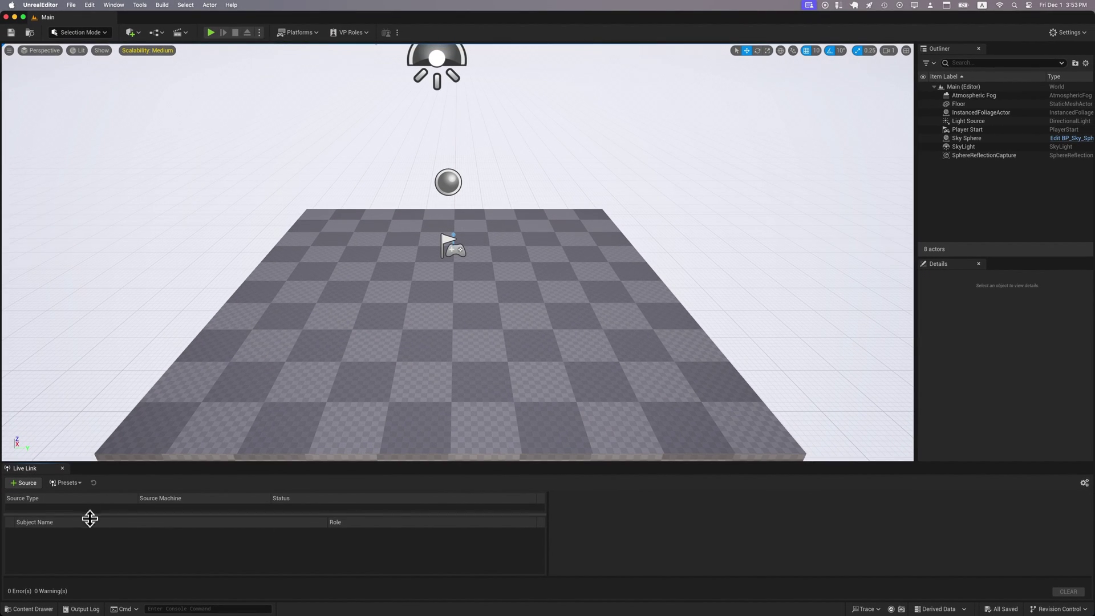
pyautogui.moveTo(90, 518); pyautogui.dragTo(90, 526)
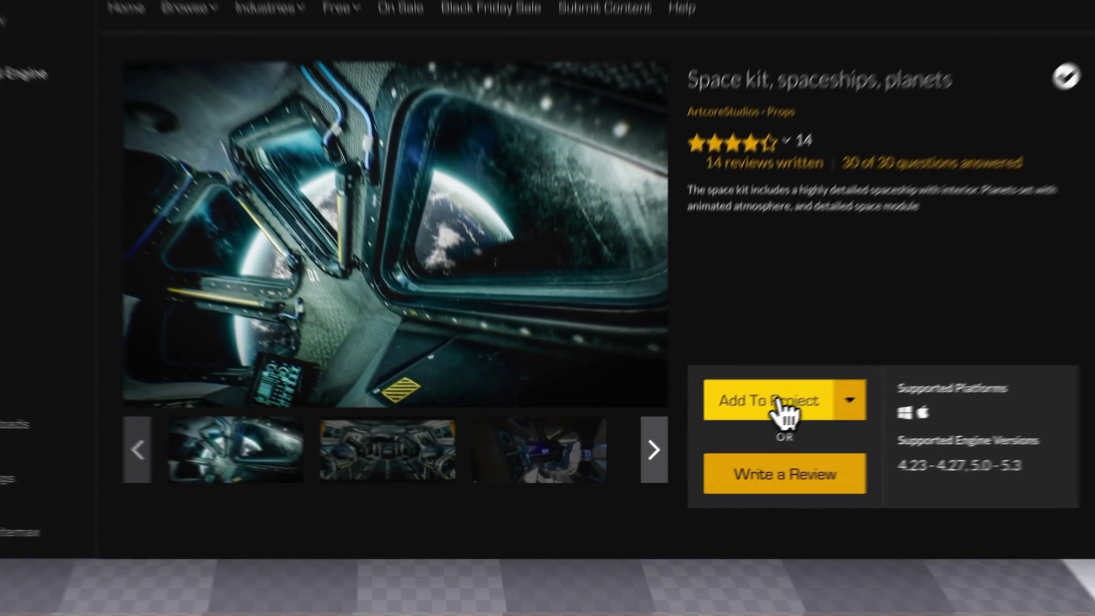
# Step: From the marketplace page, choose SuperAwesomeYoutube as the target and add the Space kit pack
pyautogui.click(655, 447)
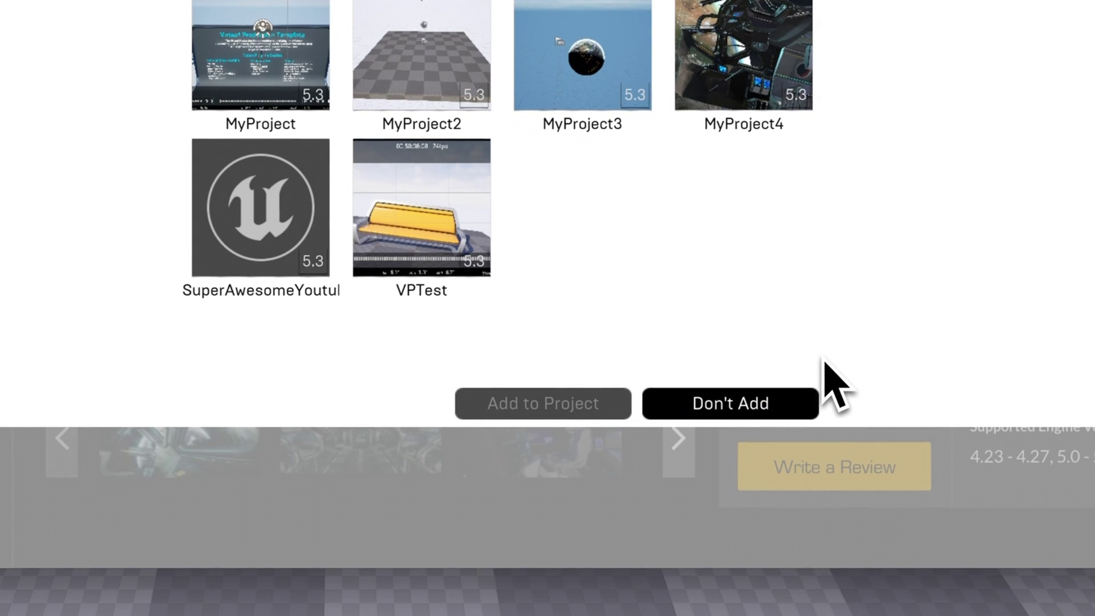
pyautogui.click(268, 237)
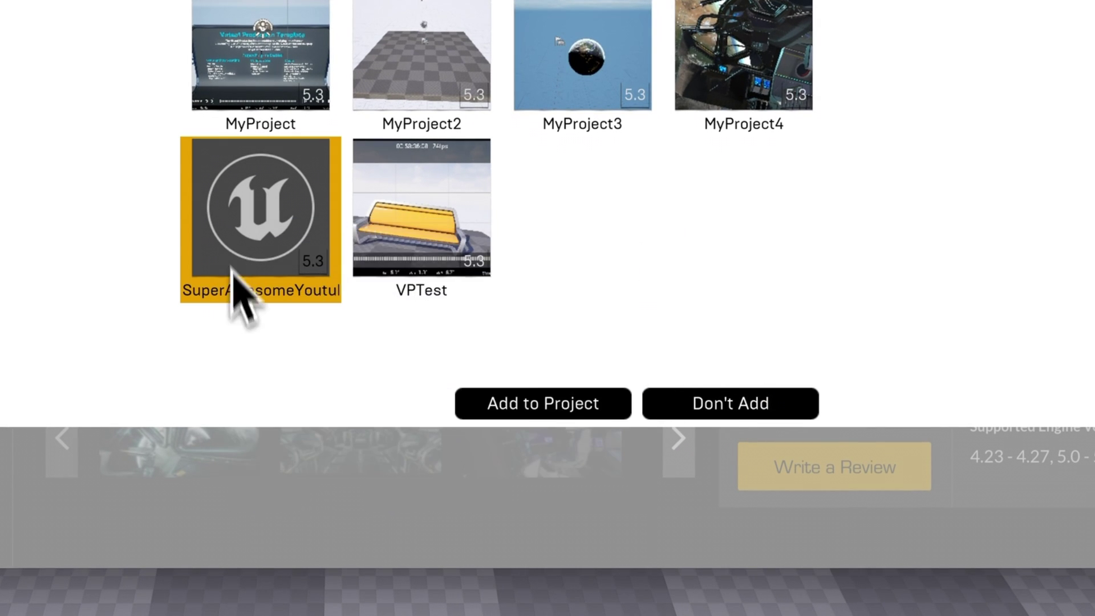
pyautogui.click(581, 413)
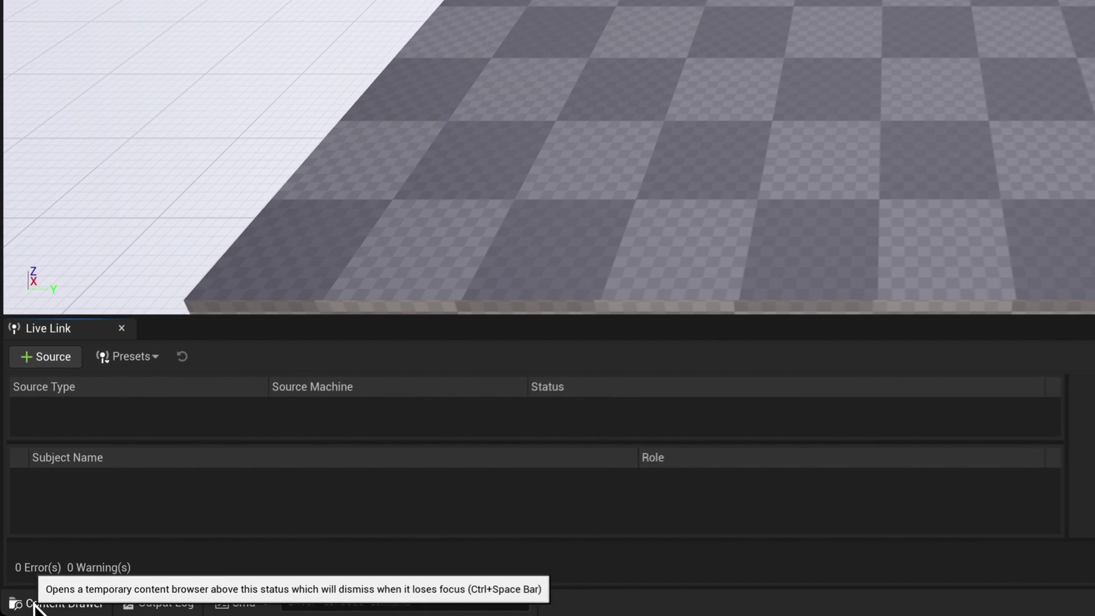
# Step: Browse the Content Drawer to Content > Spaceship > Map and open the Overview level
pyautogui.click(46, 607)
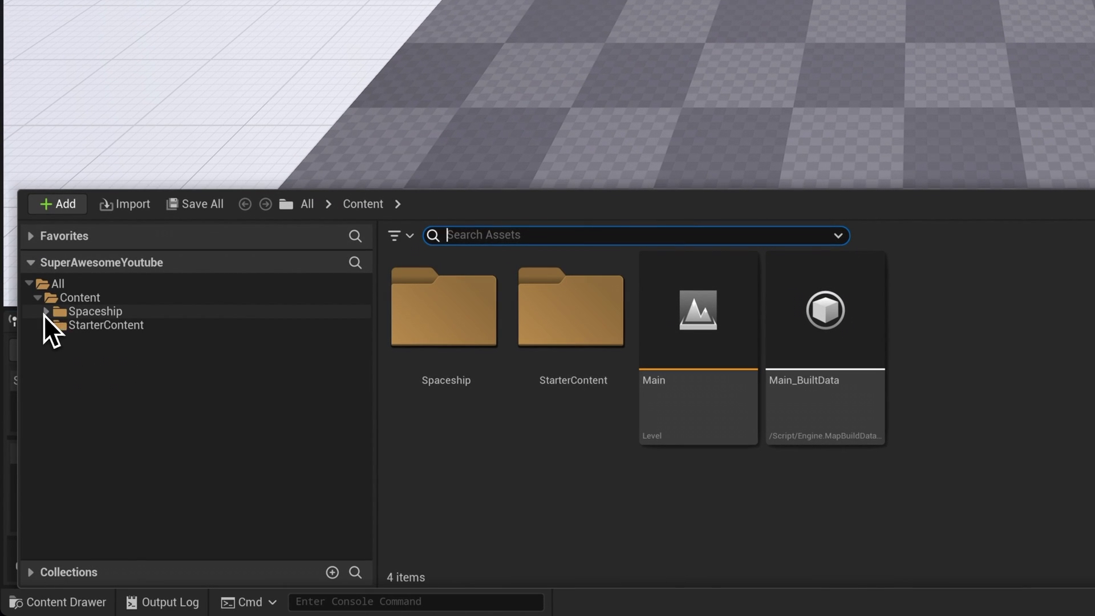
pyautogui.click(92, 340)
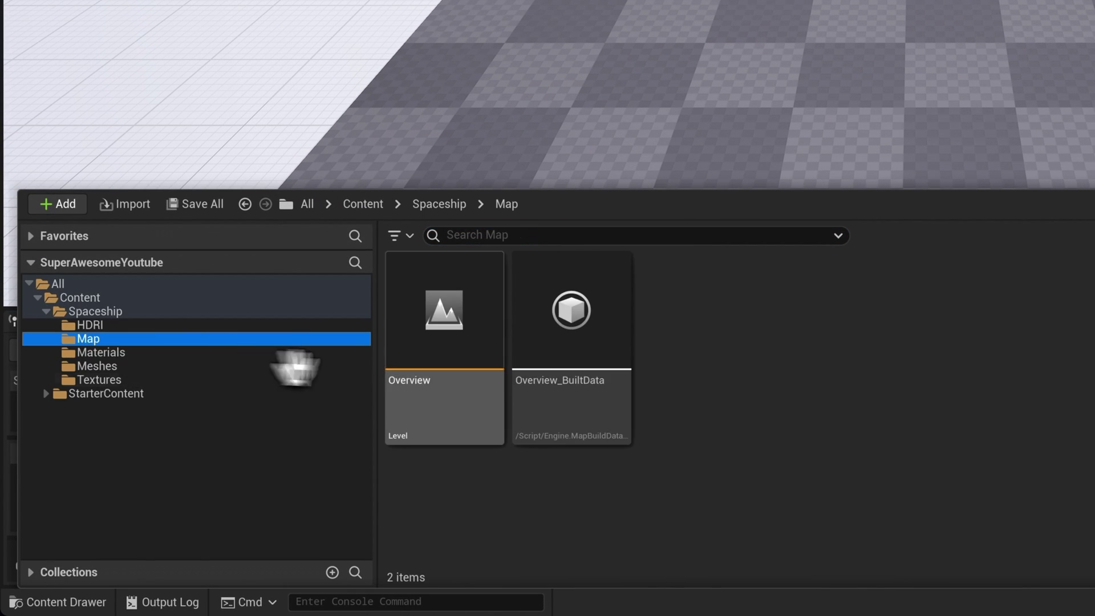
pyautogui.doubleClick(436, 323)
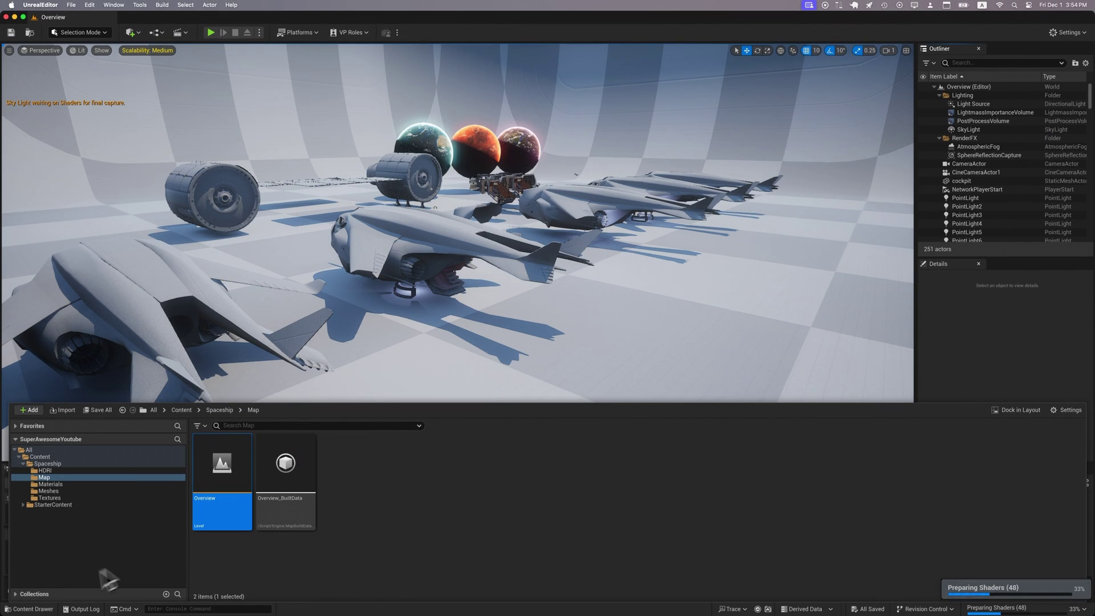
# Step: Close the Content Drawer, fly the view toward the planets, and select SM_PlanetEarth2
pyautogui.click(33, 609)
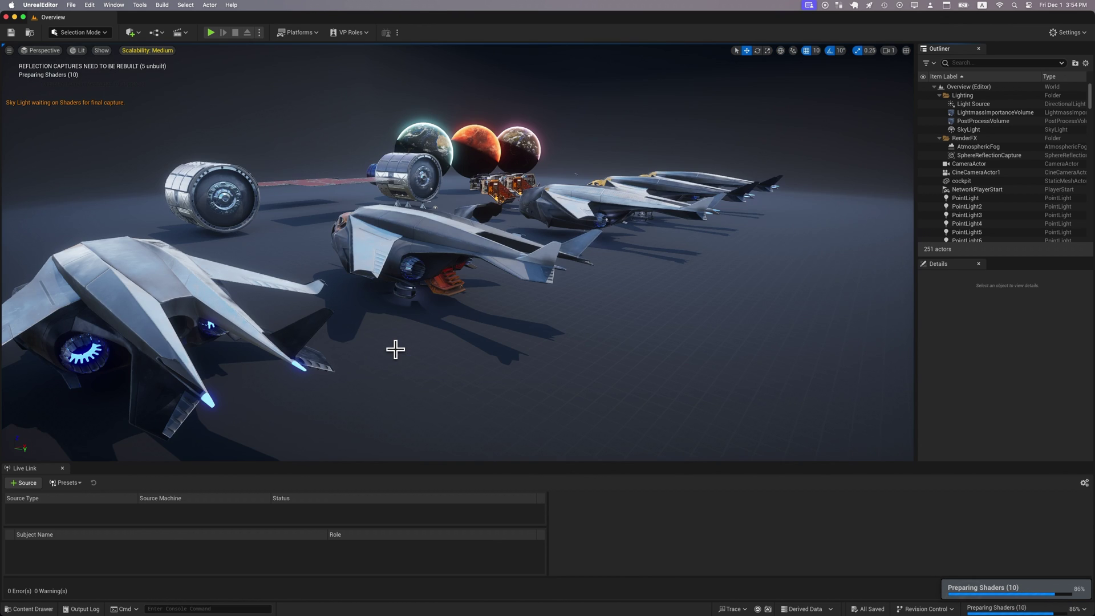
pyautogui.moveTo(395, 349); pyautogui.dragTo(481, 207, button='right')
pyautogui.press('w')
pyautogui.click(399, 177)
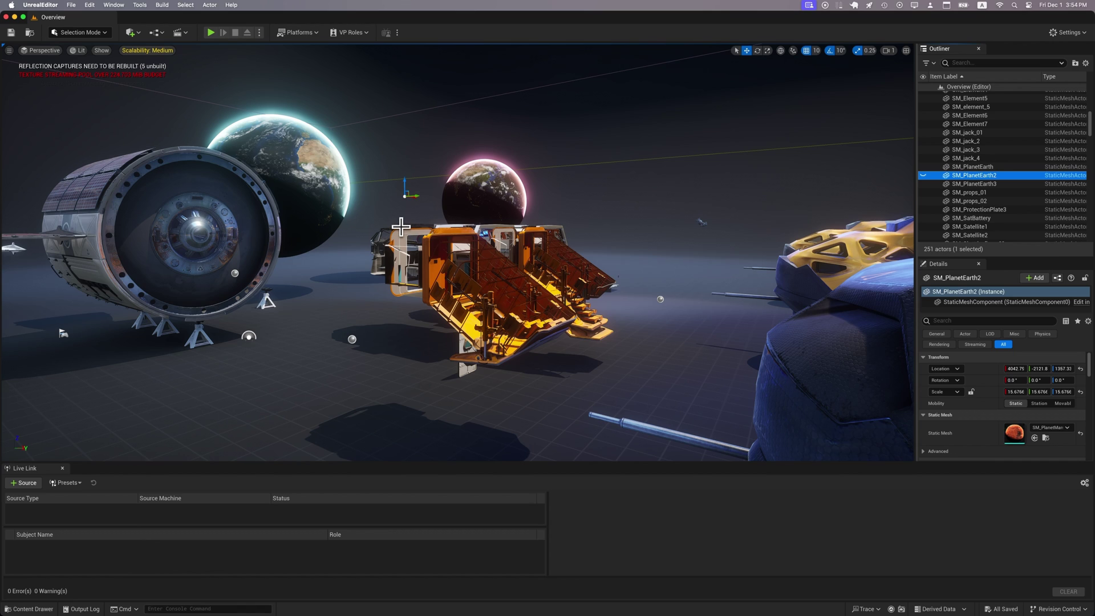
# Step: Focus the view on SM_CycRoom_01, then hide SM_PlanetEarth3 with its Outliner eye icon
pyautogui.click(401, 218)
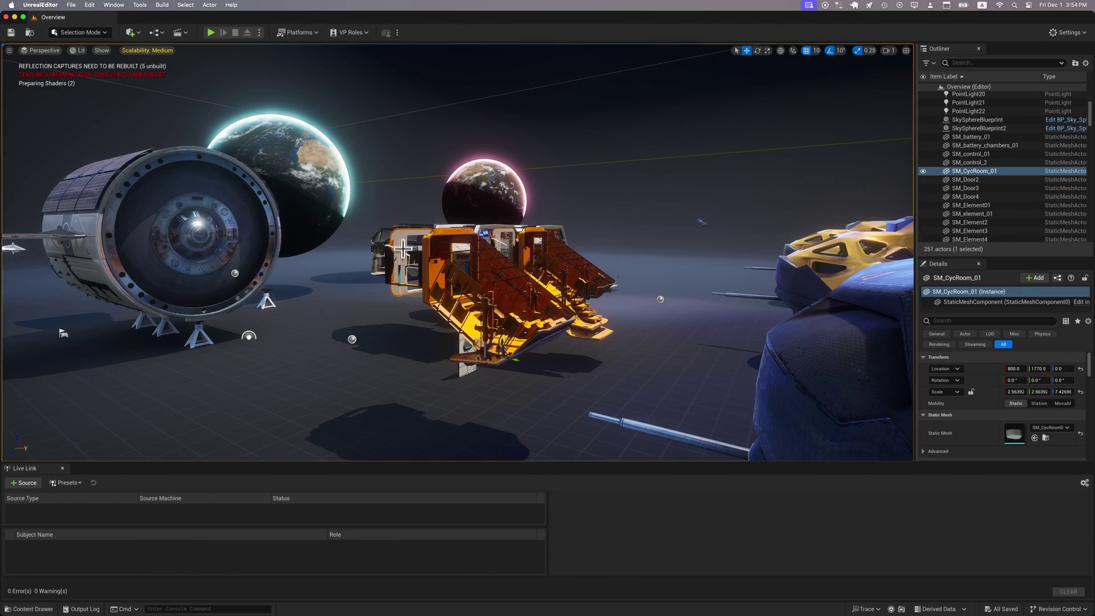
pyautogui.scroll(10, 401, 234)
pyautogui.press('f')
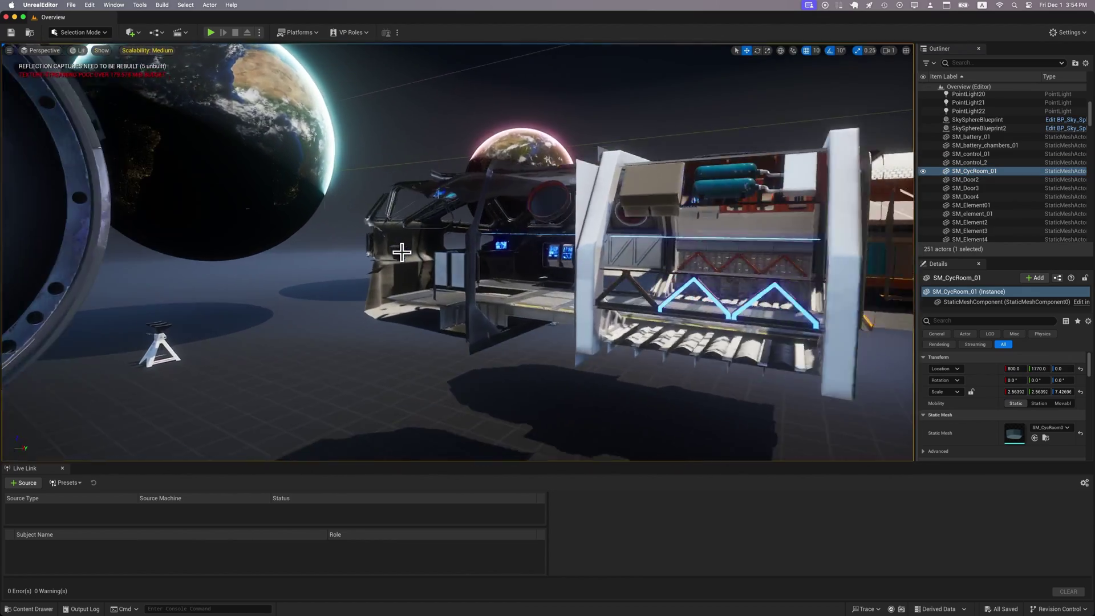
pyautogui.scroll(15, 402, 252)
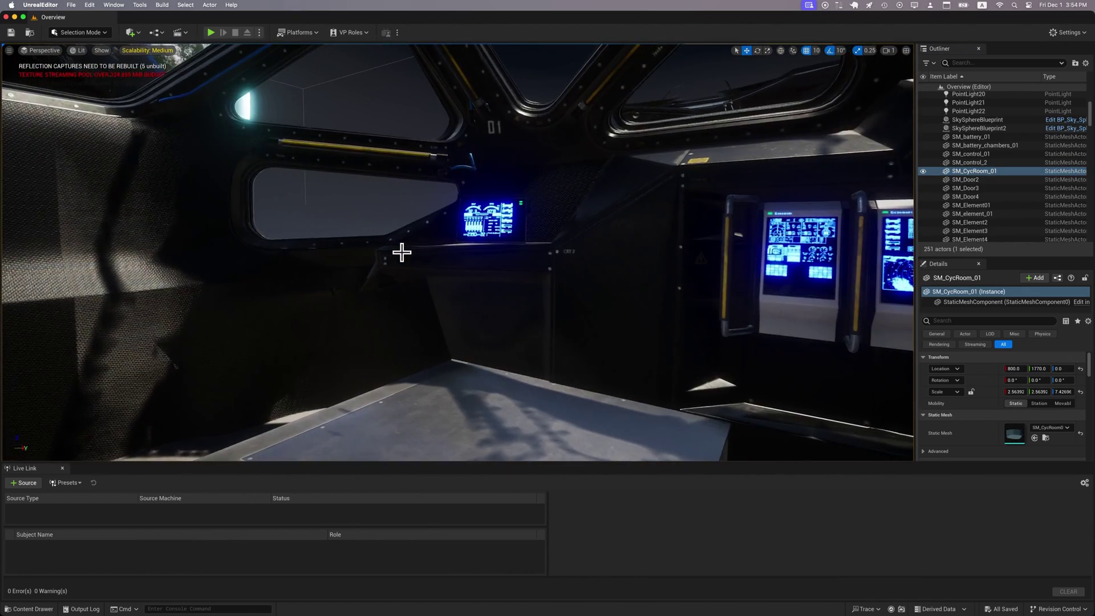
pyautogui.scroll(10, 401, 252)
pyautogui.click(683, 329)
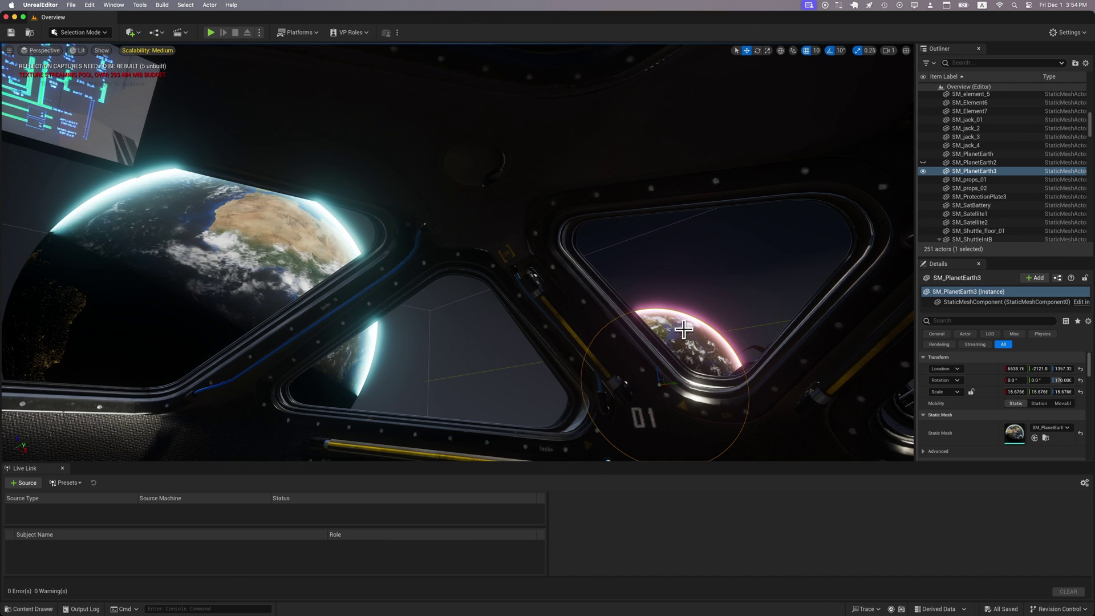
pyautogui.click(923, 171)
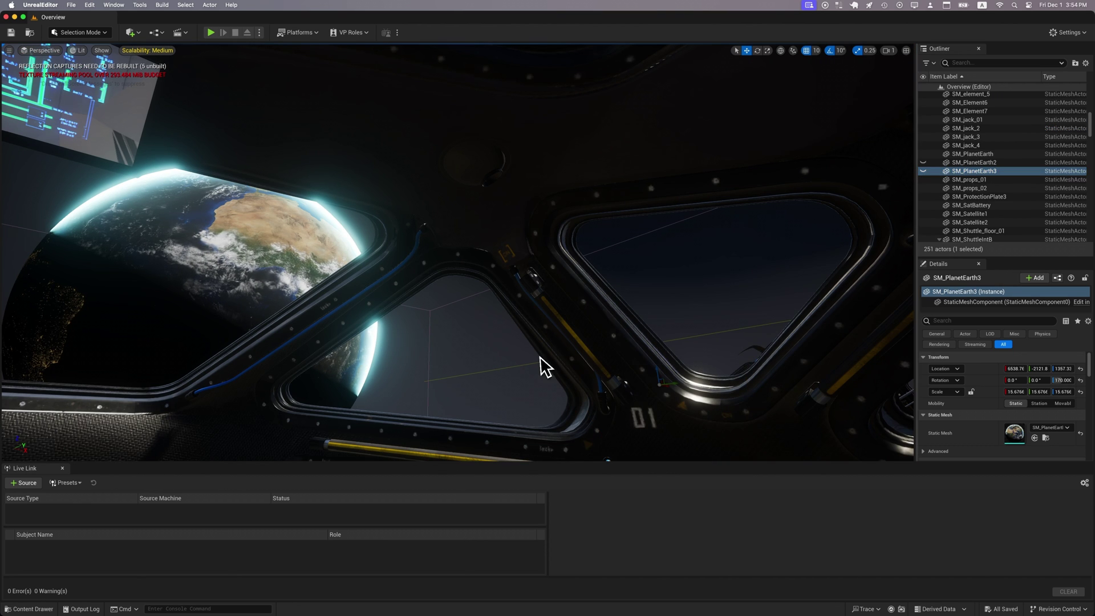
pyautogui.scroll(-3, 546, 366)
# Step: Lower SM_PlanetEarth with its Z gizmo and set its X scale to 40
pyautogui.click(239, 242)
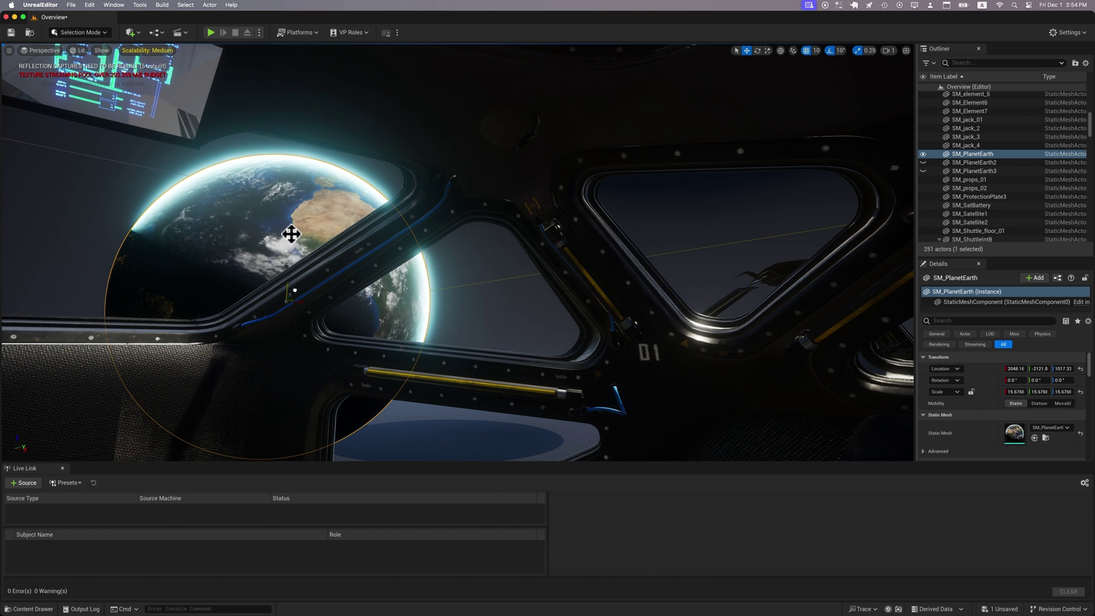
pyautogui.moveTo(291, 233); pyautogui.dragTo(291, 234)
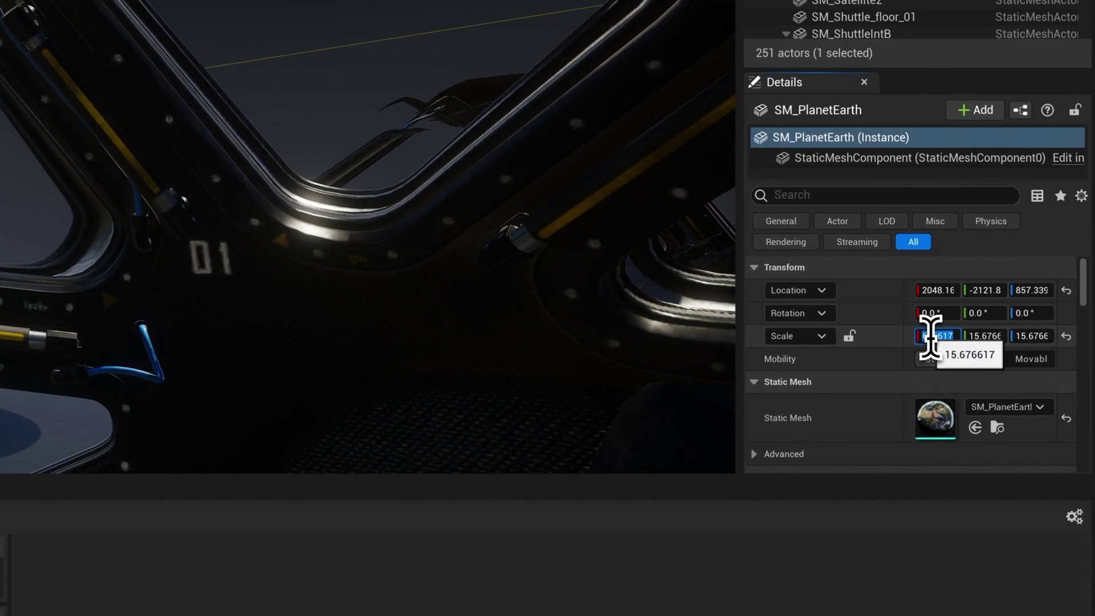
pyautogui.click(1013, 393)
pyautogui.press('Return')
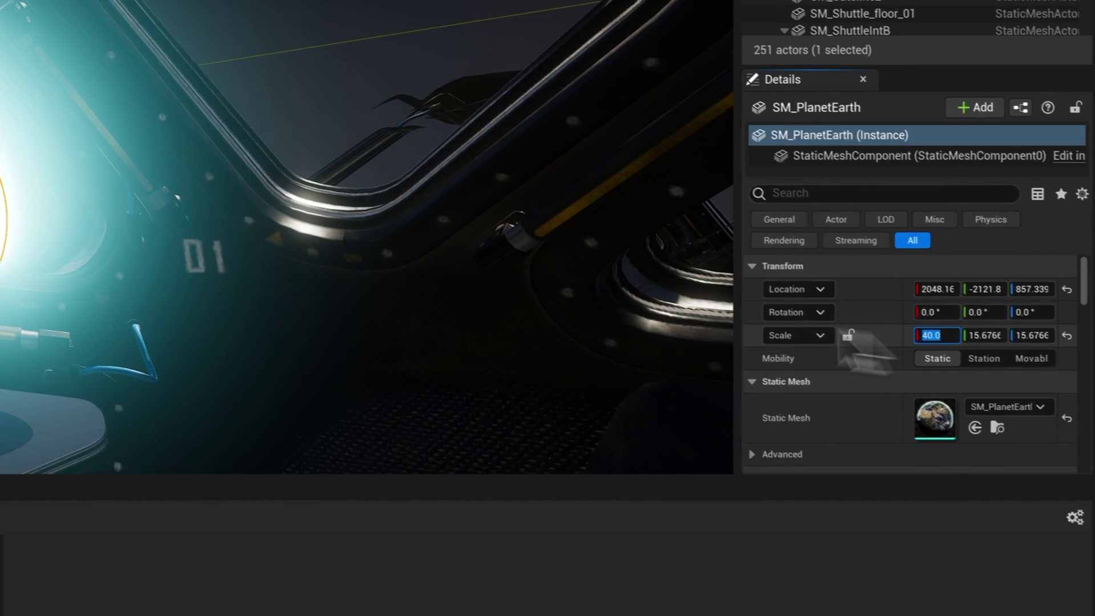
pyautogui.write('40')
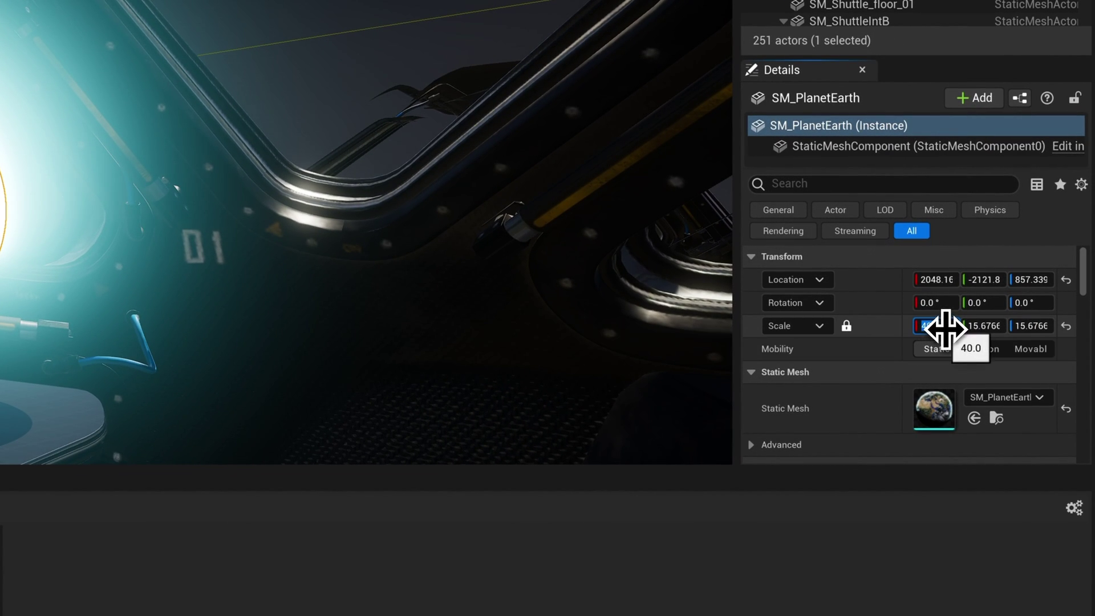
pyautogui.click(846, 328)
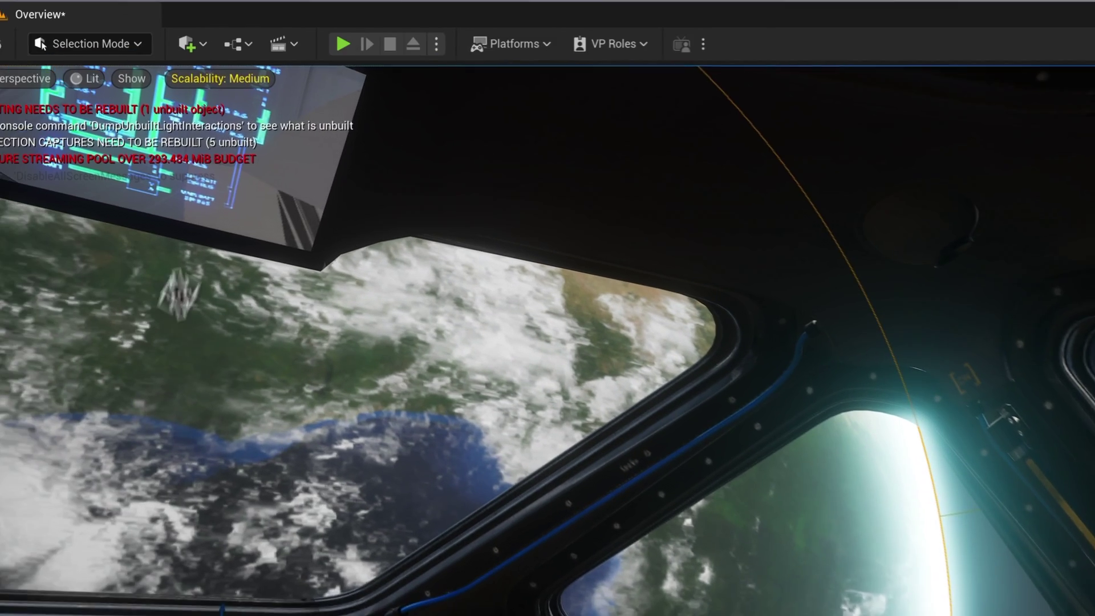
# Step: Place a VCam Actor via Quick Add > Virtual Production, then select it and expand its components
pyautogui.click(199, 46)
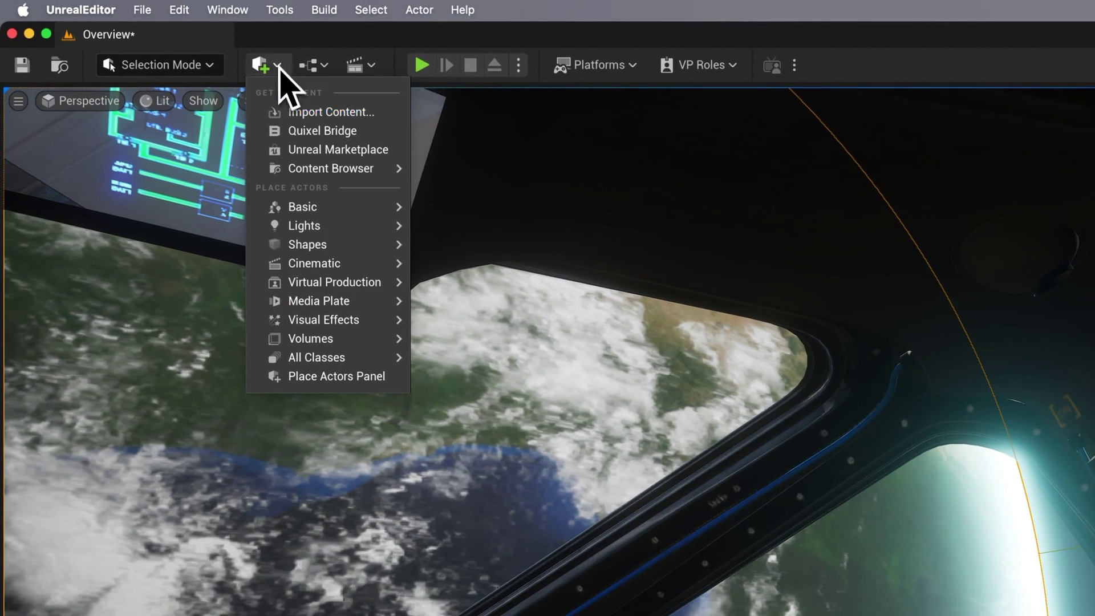
pyautogui.moveTo(340, 281)
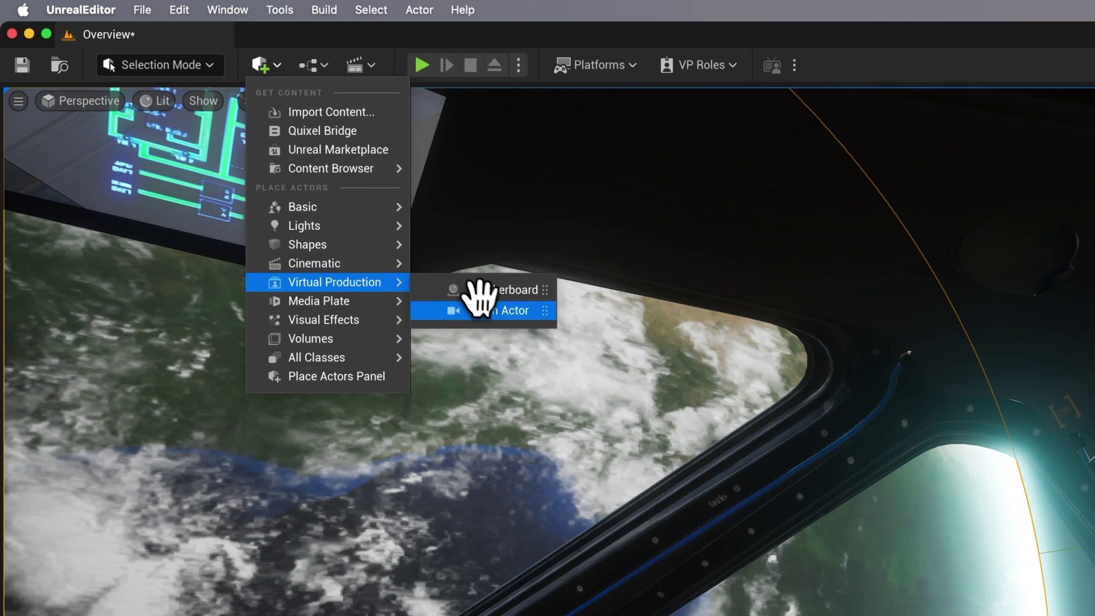
pyautogui.click(497, 309)
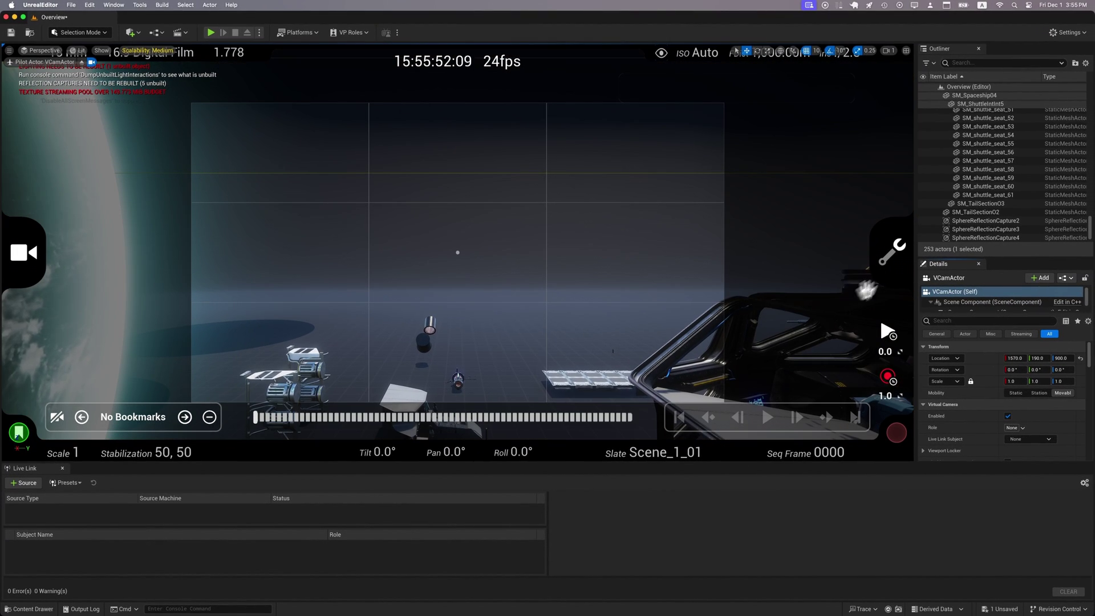
pyautogui.scroll(-1, 970, 188)
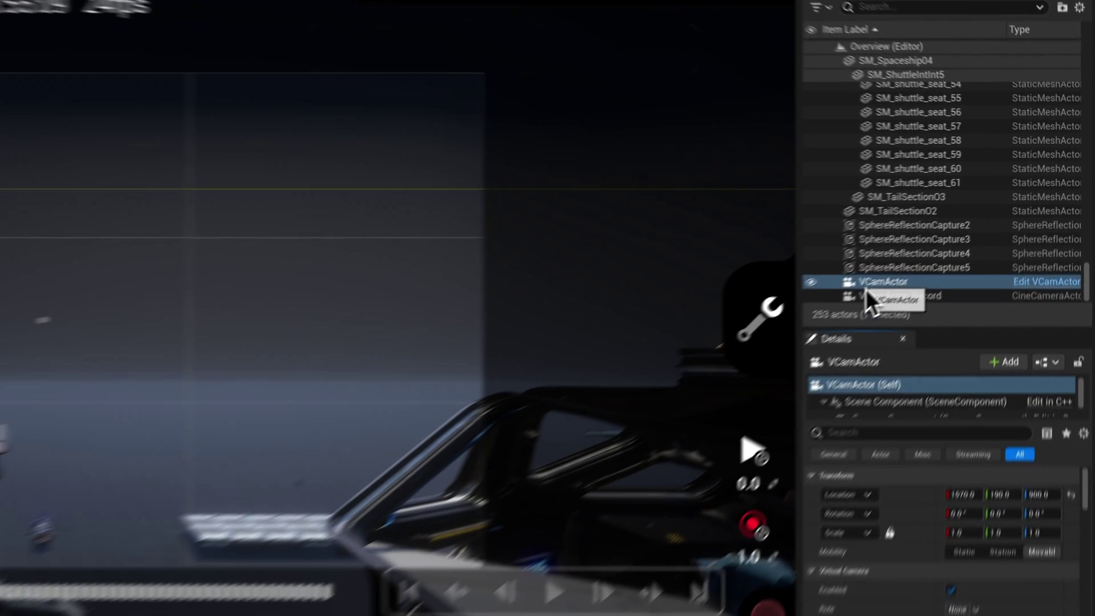
pyautogui.click(866, 285)
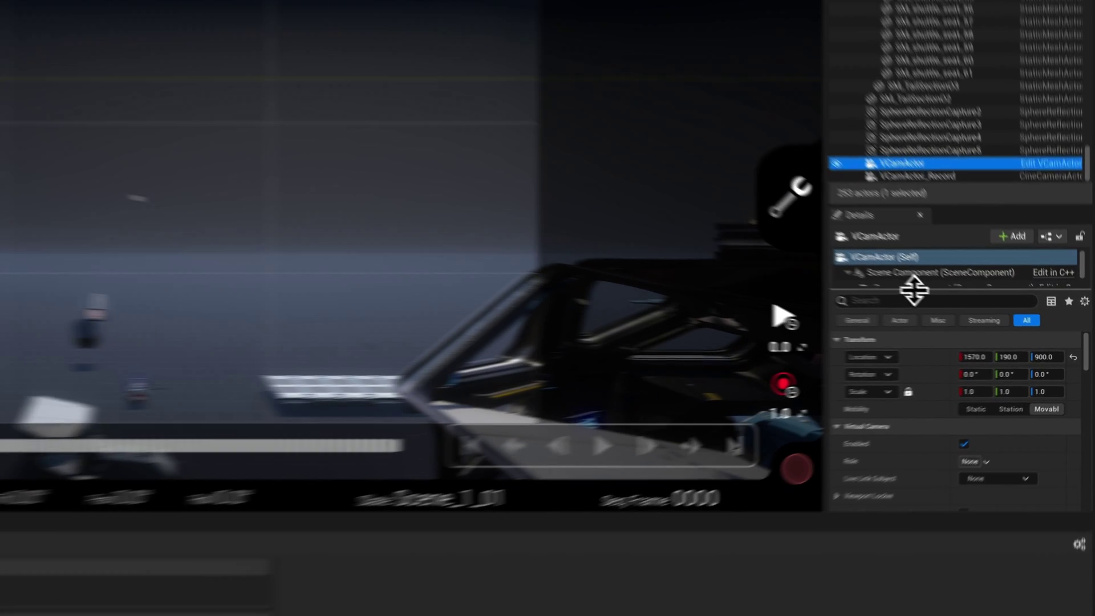
pyautogui.moveTo(914, 291); pyautogui.dragTo(821, 306)
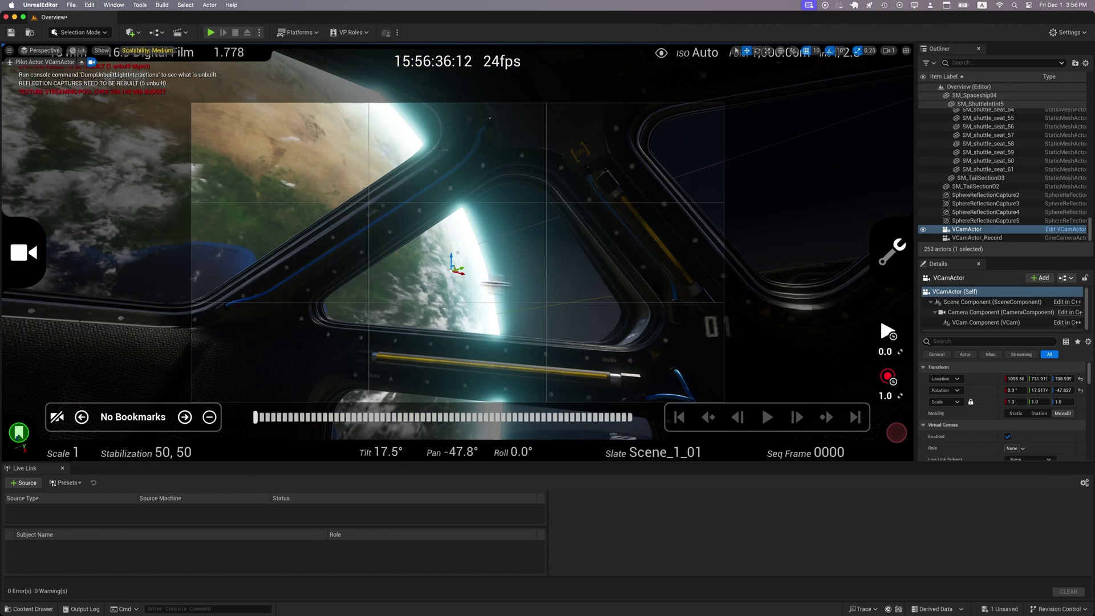
# Step: Apply the 24-70mm Zoom f/2.8 preset to the Camera Component and set focal length to 35 mm
pyautogui.click(978, 313)
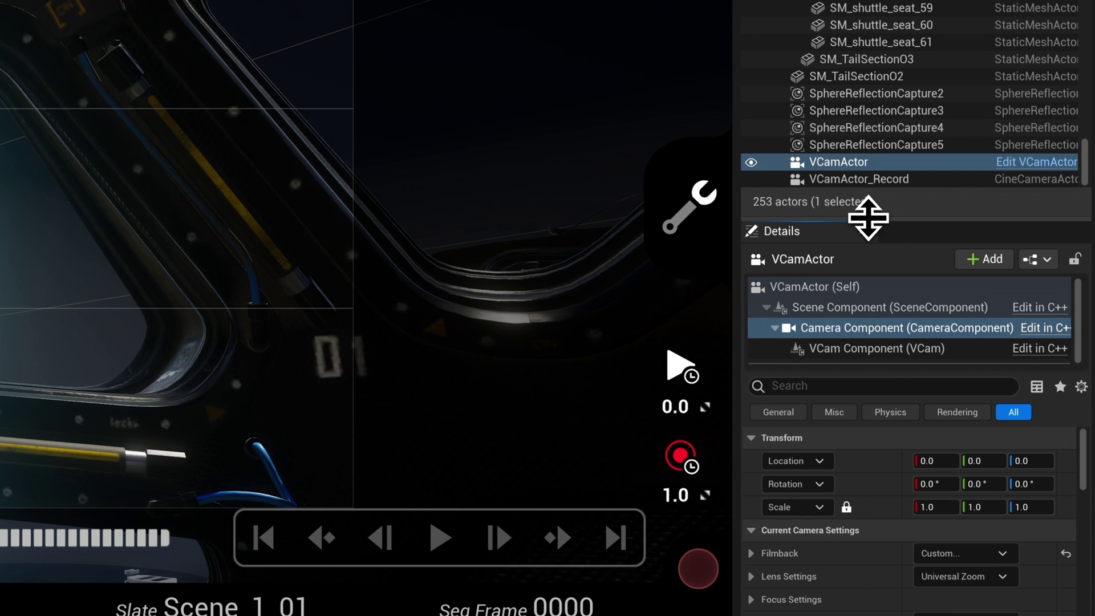
pyautogui.moveTo(860, 215); pyautogui.dragTo(868, 105)
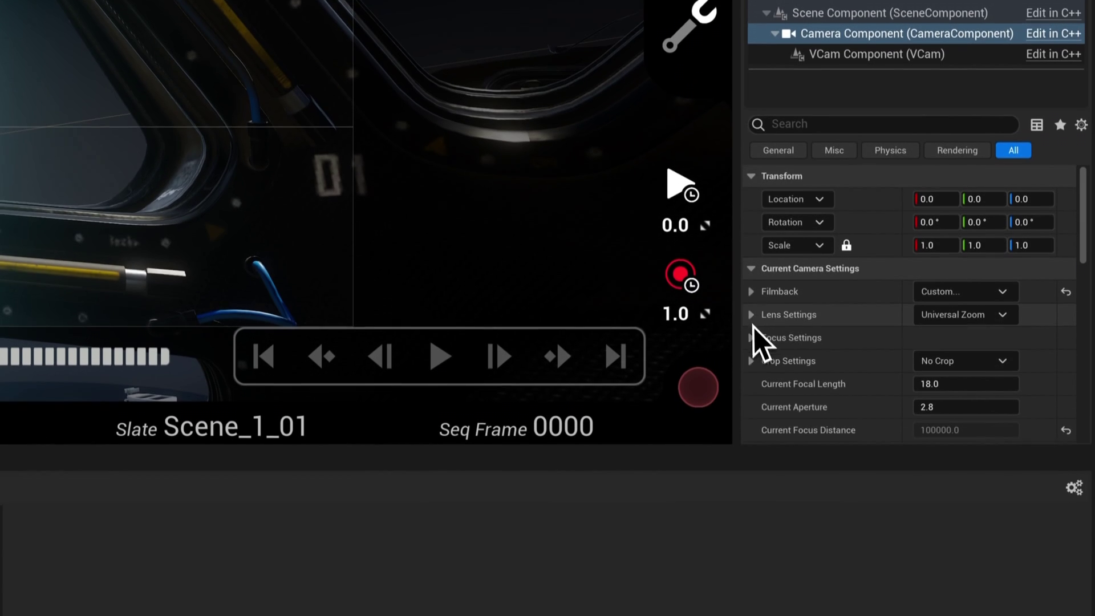
pyautogui.click(752, 496)
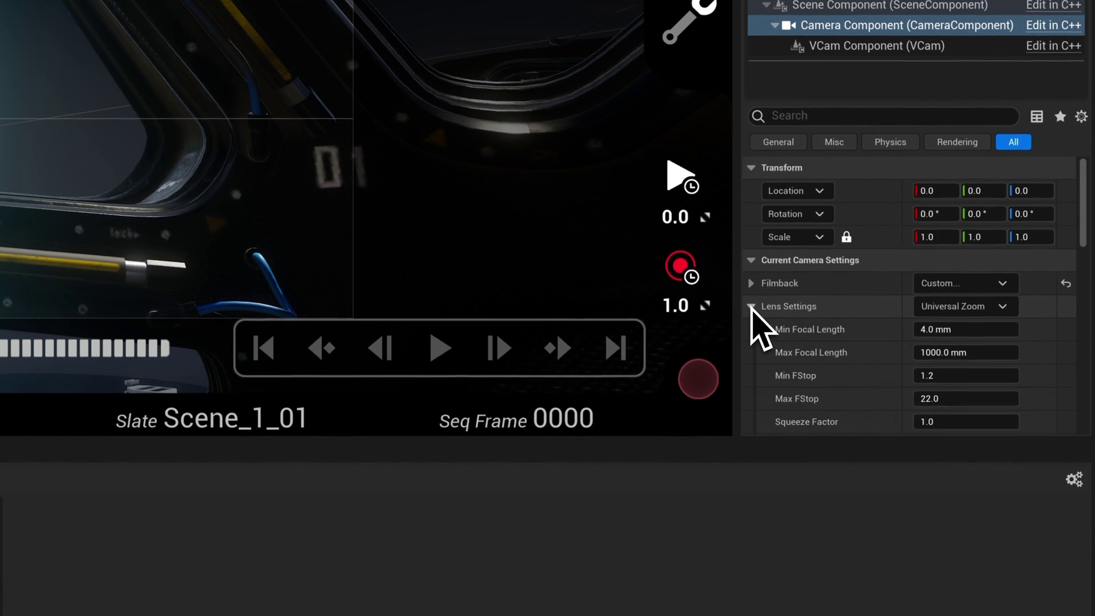
pyautogui.scroll(-2, 752, 310)
pyautogui.click(999, 232)
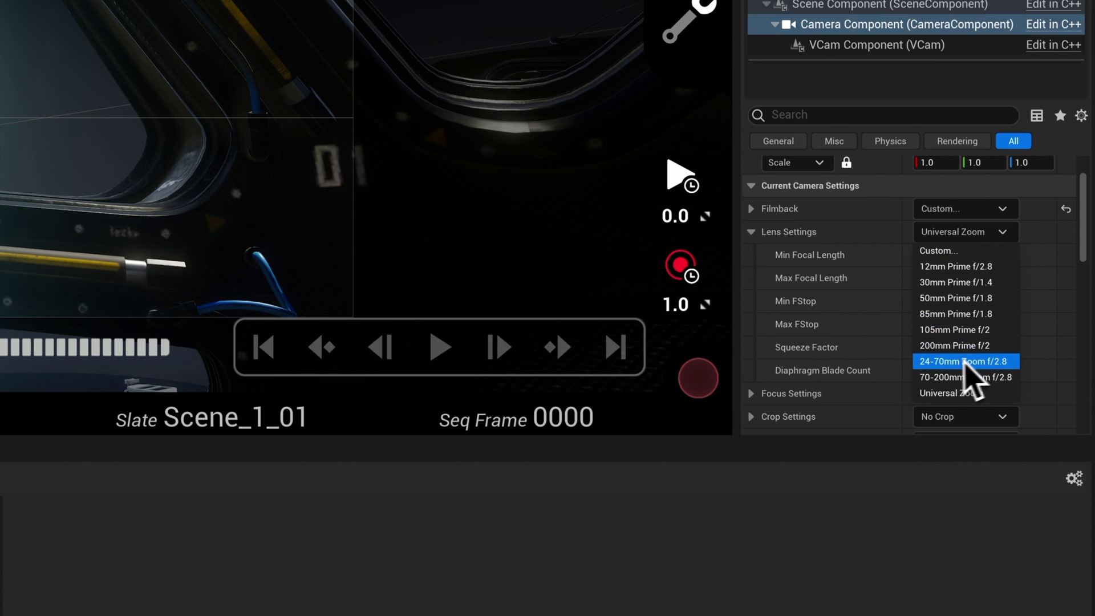
pyautogui.click(962, 361)
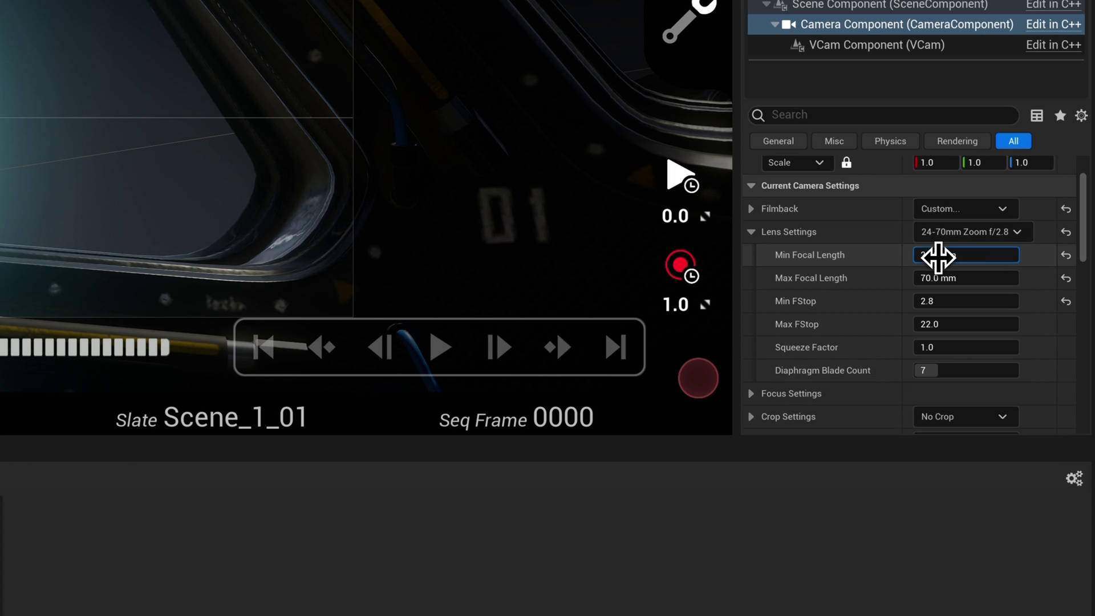
pyautogui.moveTo(938, 258); pyautogui.dragTo(938, 258)
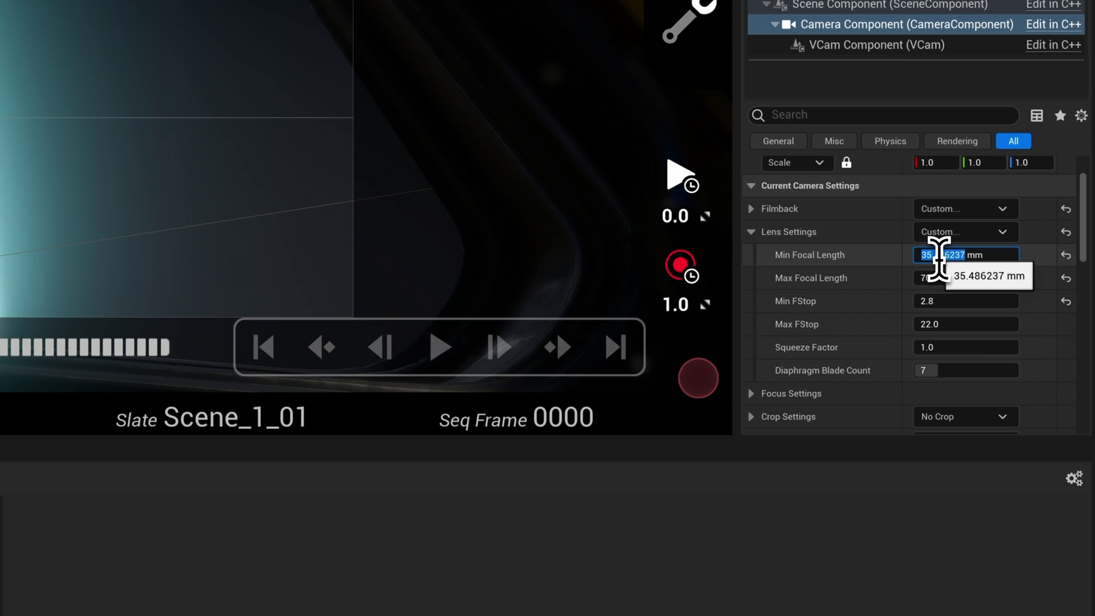
pyautogui.press('Return')
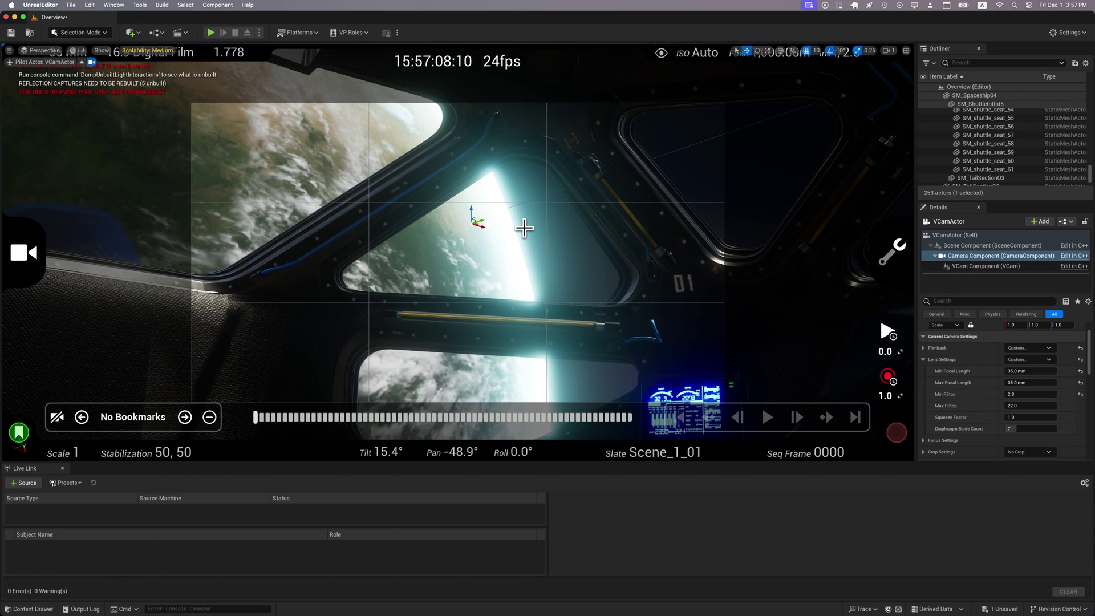
# Step: With the VCam component selected, look up this Mac's local IP address in the Wi-Fi menu
pyautogui.click(985, 266)
pyautogui.click(999, 5)
pyautogui.click(999, 6)
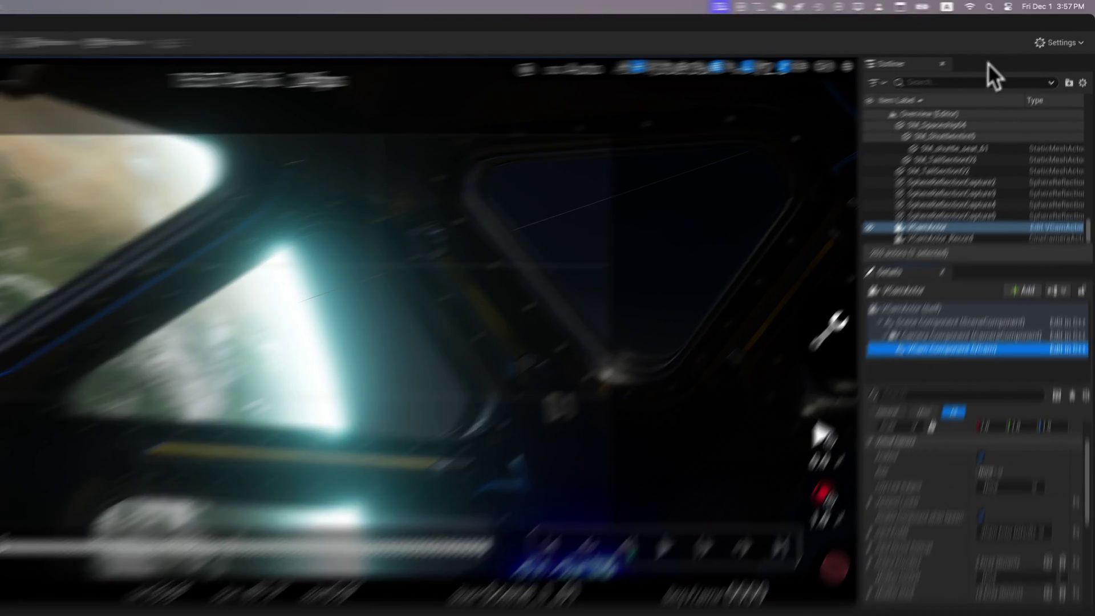
pyautogui.click(999, 5)
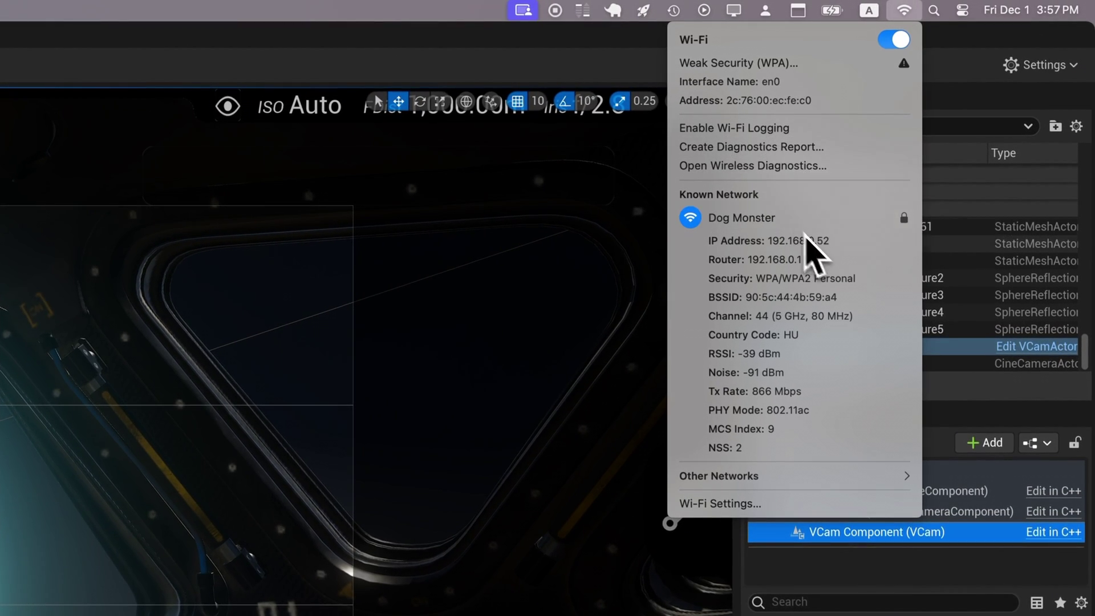
pyautogui.click(579, 61)
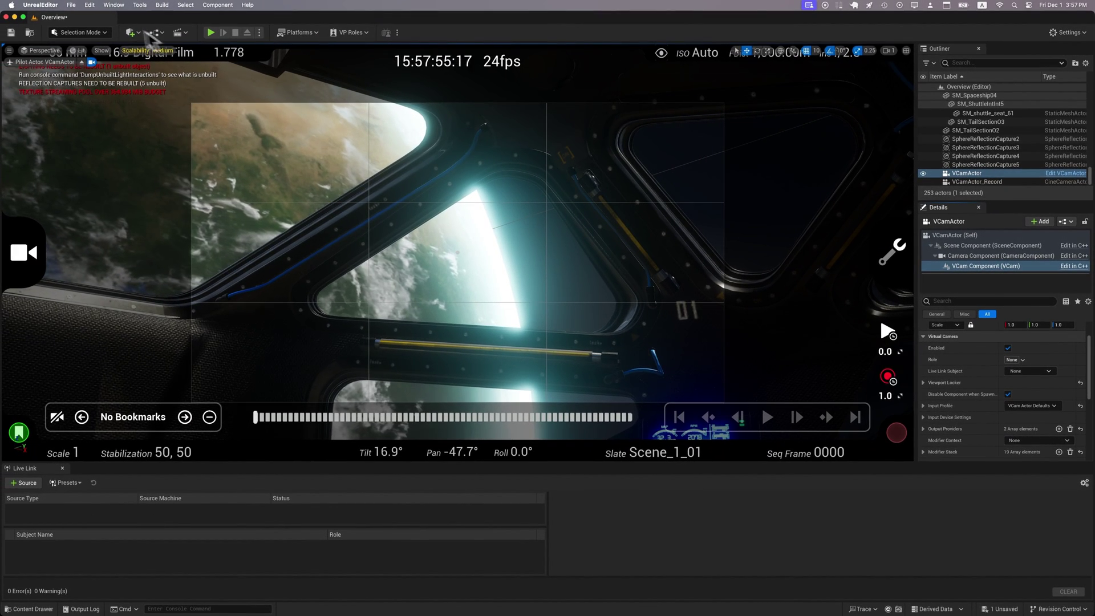
# Step: In Project Settings > Rendering, search 'pixel buffer' and check the Frame Buffer Pixel Format choices
pyautogui.click(120, 8)
pyautogui.moveTo(90, 5)
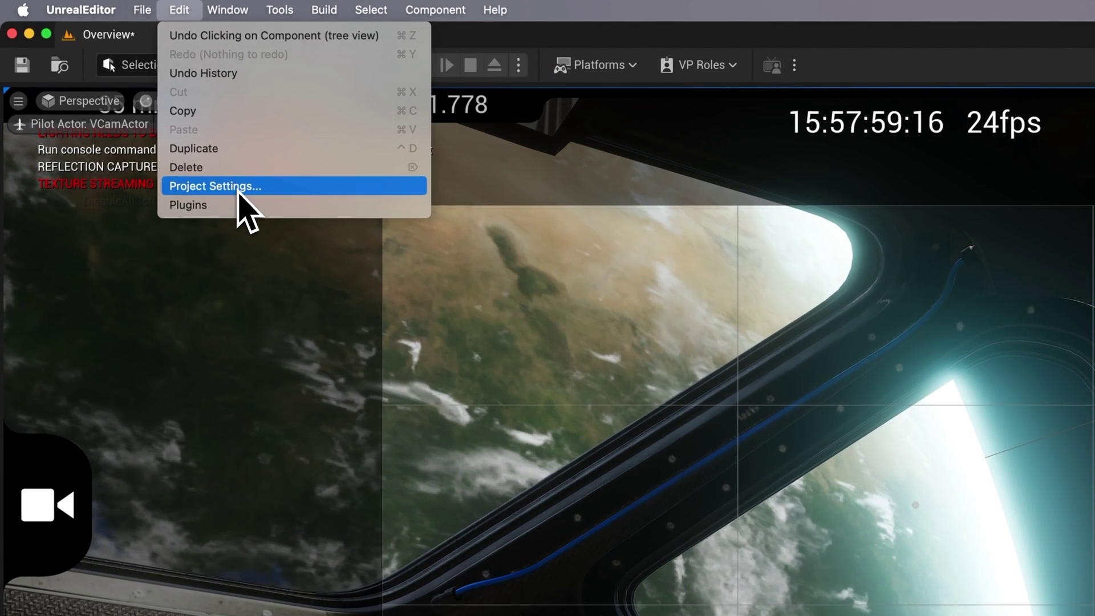
pyautogui.click(239, 188)
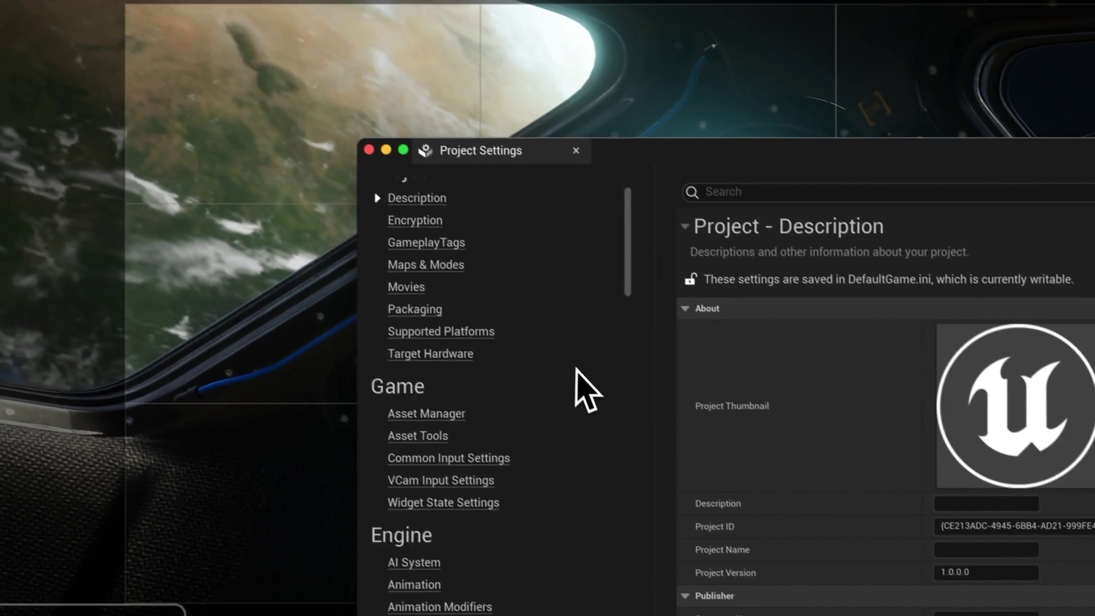
pyautogui.scroll(-5, 574, 391)
pyautogui.scroll(-8, 575, 391)
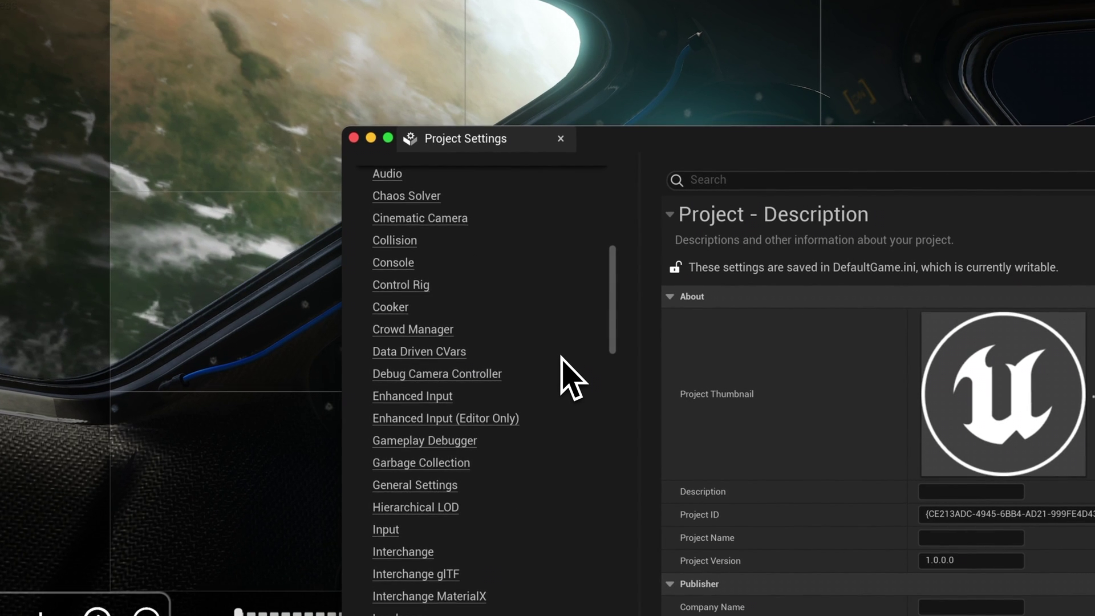
pyautogui.scroll(3, 425, 338)
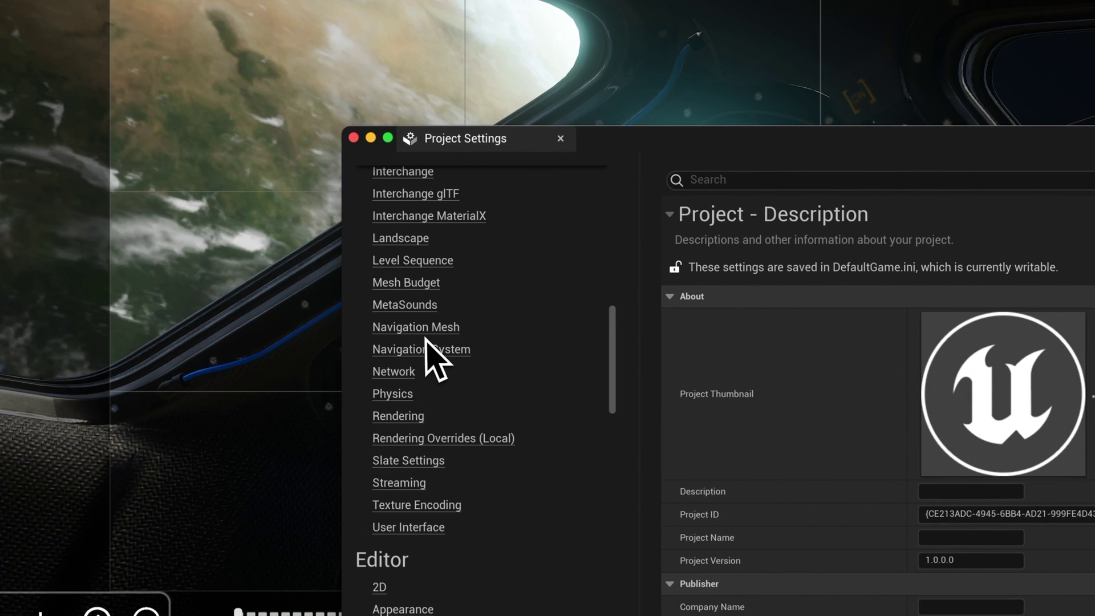
pyautogui.click(398, 416)
pyautogui.scroll(4, 425, 424)
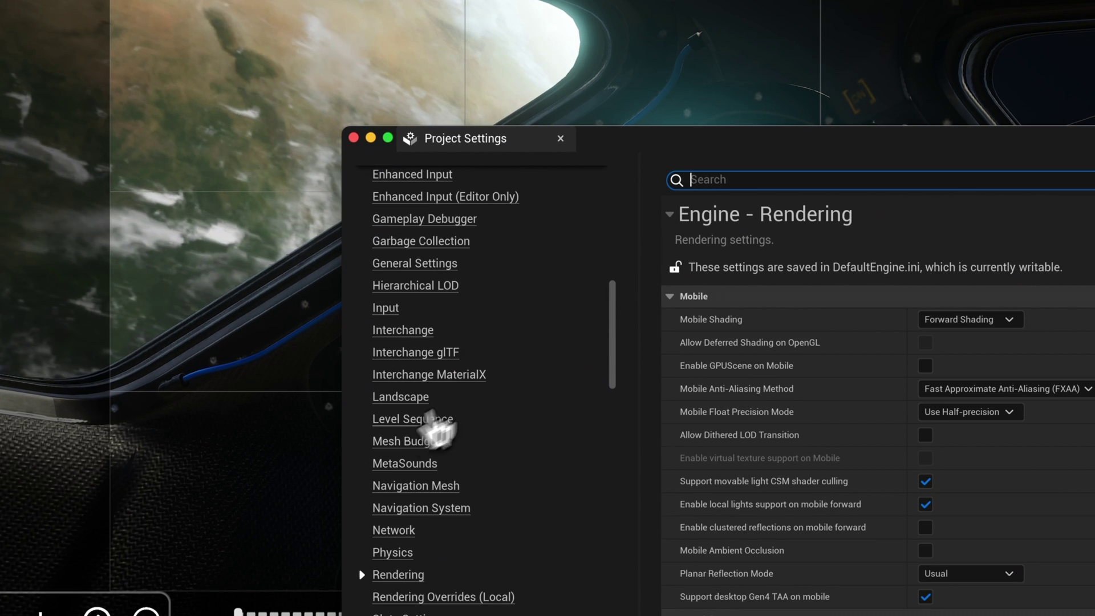
pyautogui.write('pixel buffer')
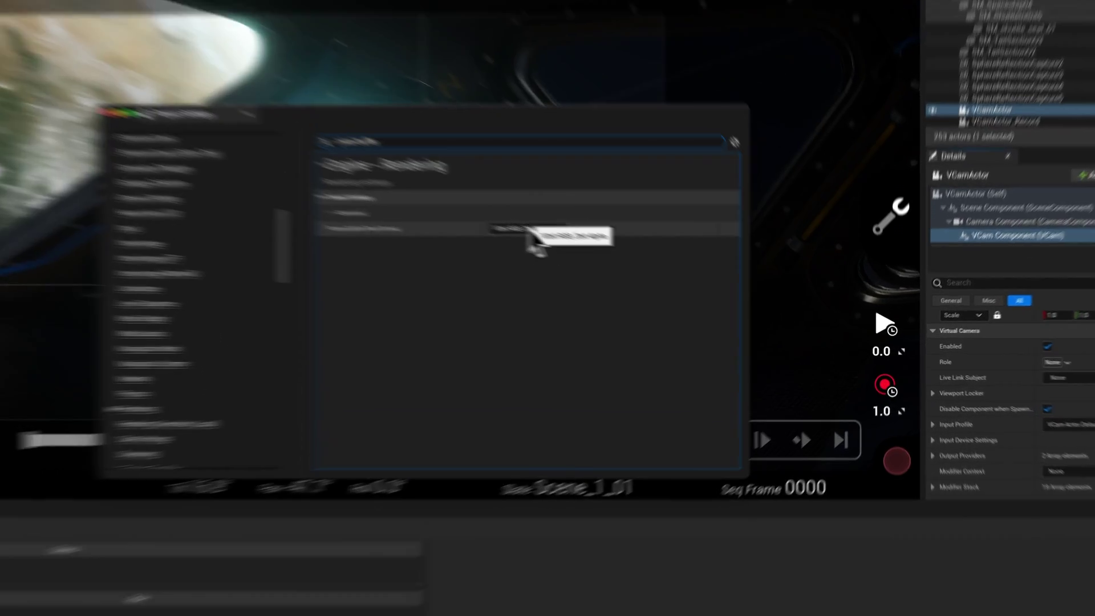
pyautogui.click(636, 261)
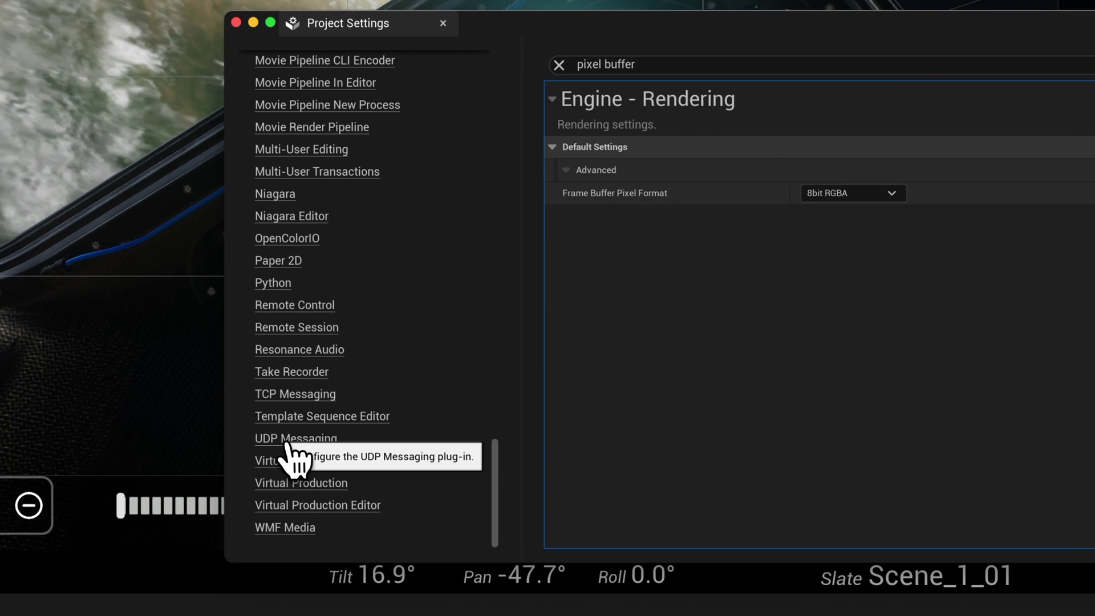
# Step: Set the UDP Messaging Unicast Endpoint to 192.168.0.52:0, then close Project Settings
pyautogui.click(292, 439)
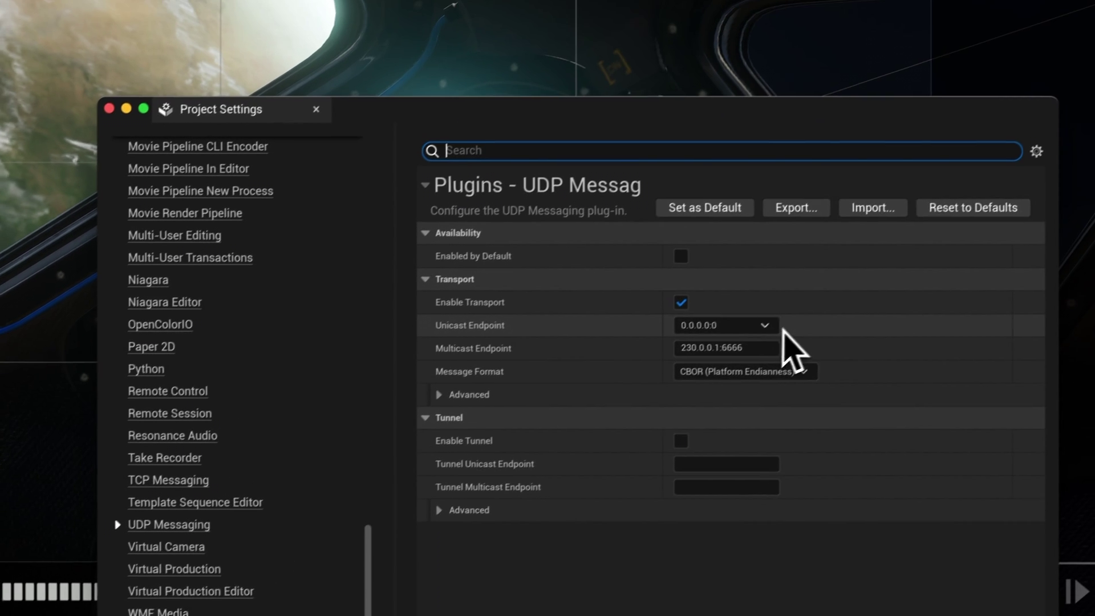
pyautogui.click(891, 239)
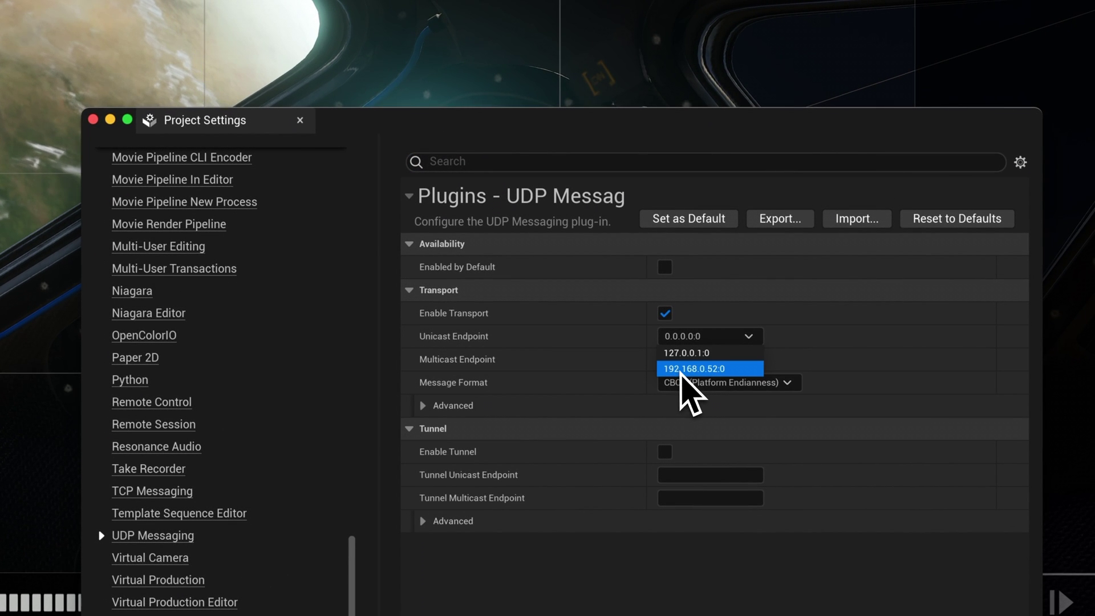
pyautogui.click(678, 368)
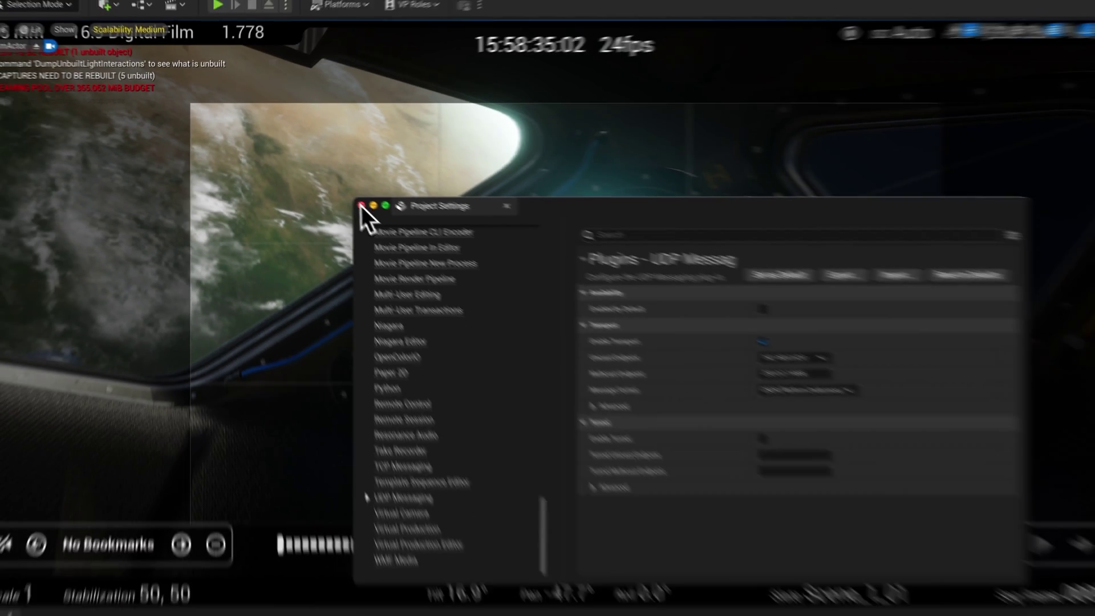
pyautogui.click(361, 205)
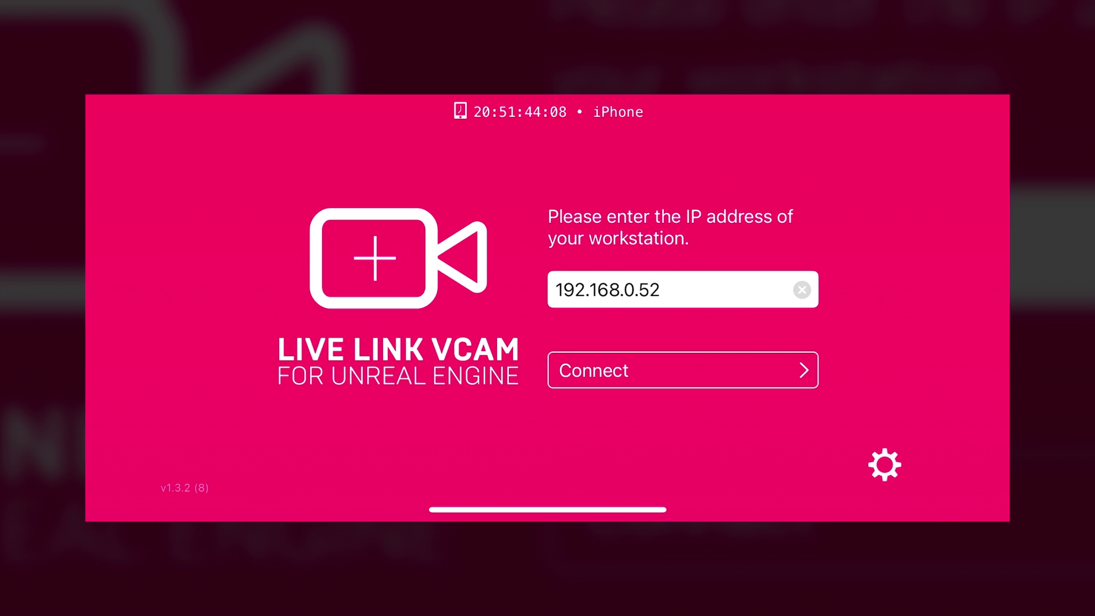
# Step: Check the app's connection type in settings, then connect the iPhone to 192.168.0.52
pyautogui.click(884, 464)
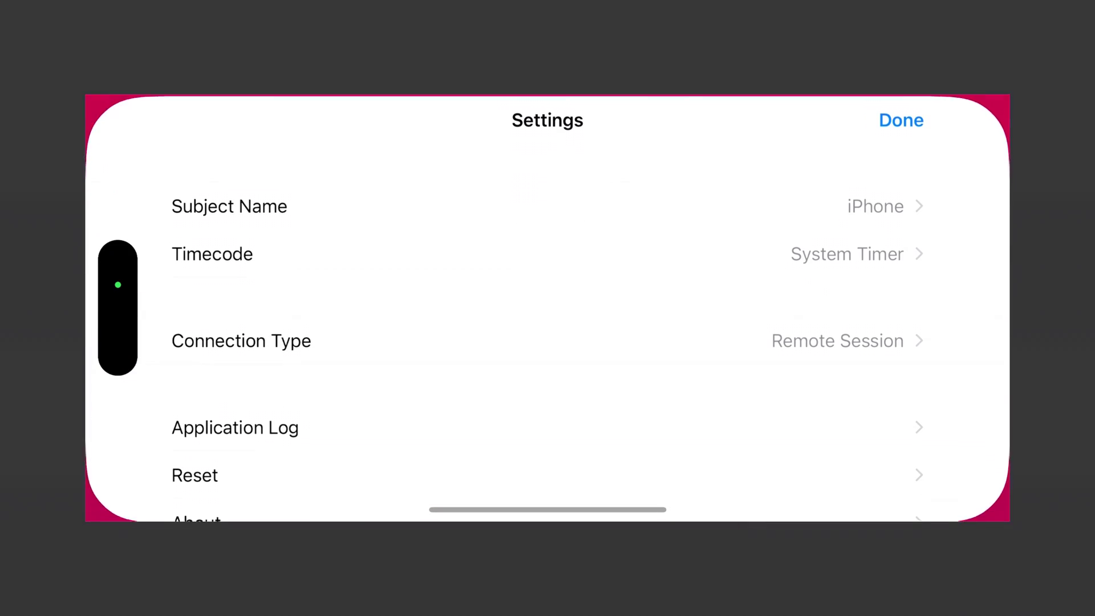
pyautogui.click(241, 339)
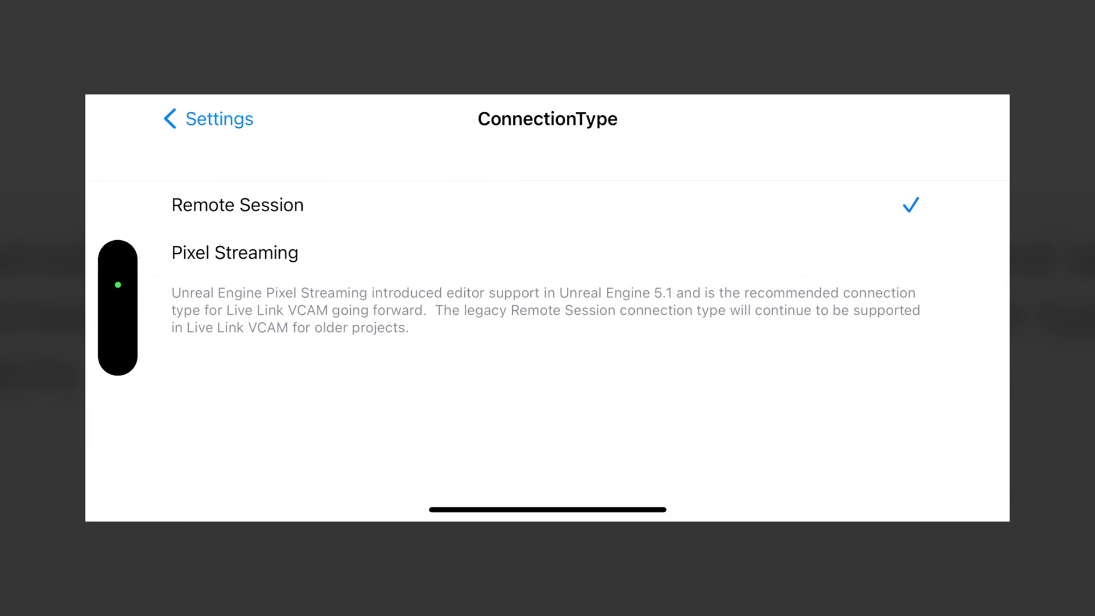
pyautogui.click(211, 119)
pyautogui.click(899, 118)
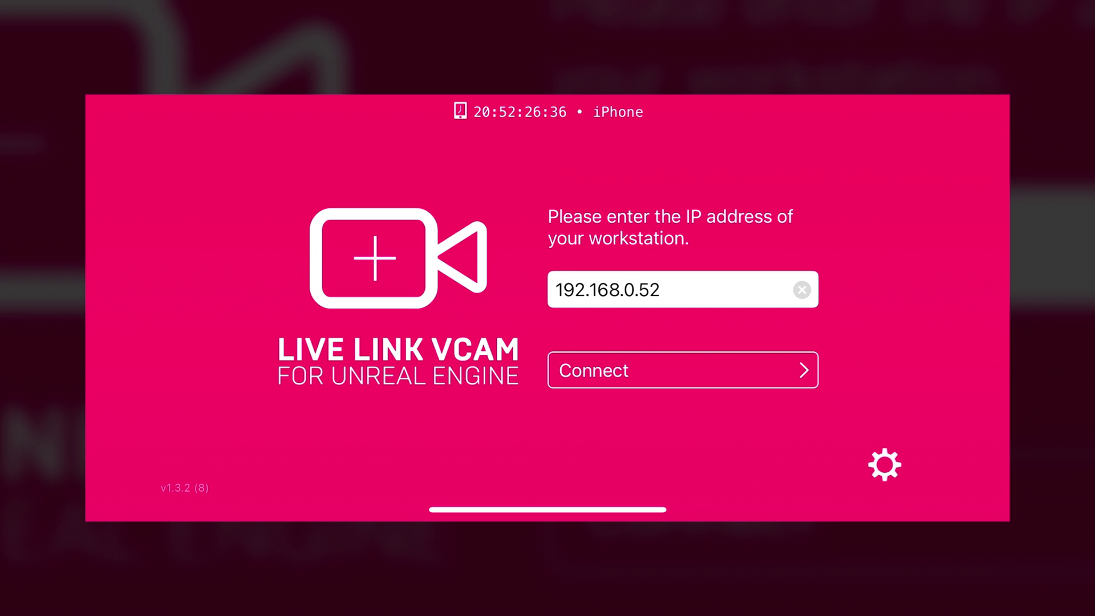
pyautogui.click(683, 370)
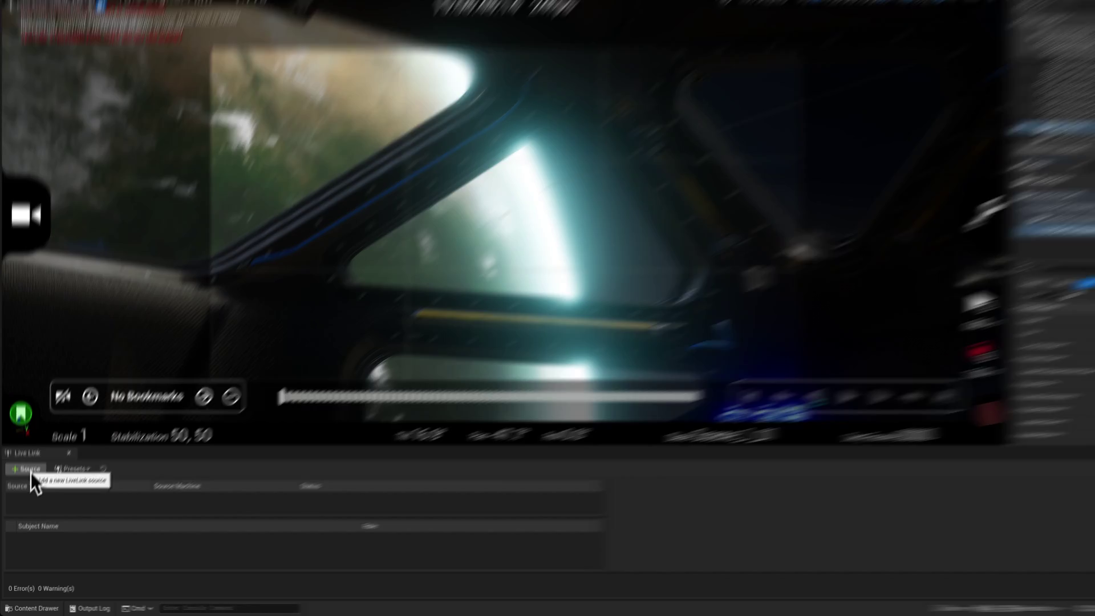
# Step: Add a Live Link Message Bus Source for Live Link VCAM
pyautogui.click(27, 484)
pyautogui.moveTo(49, 505)
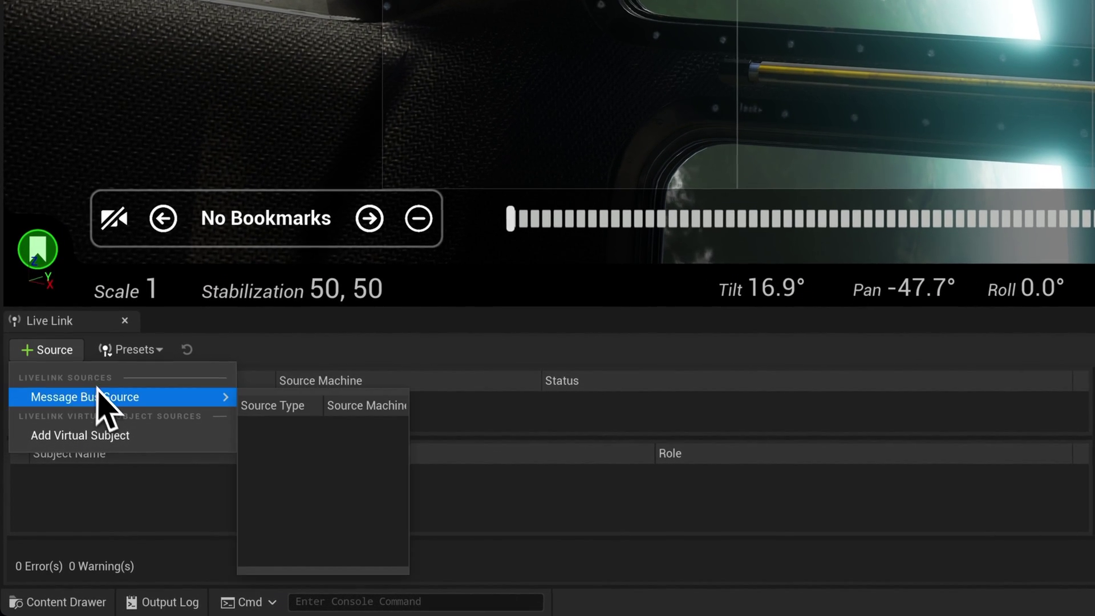
pyautogui.click(278, 425)
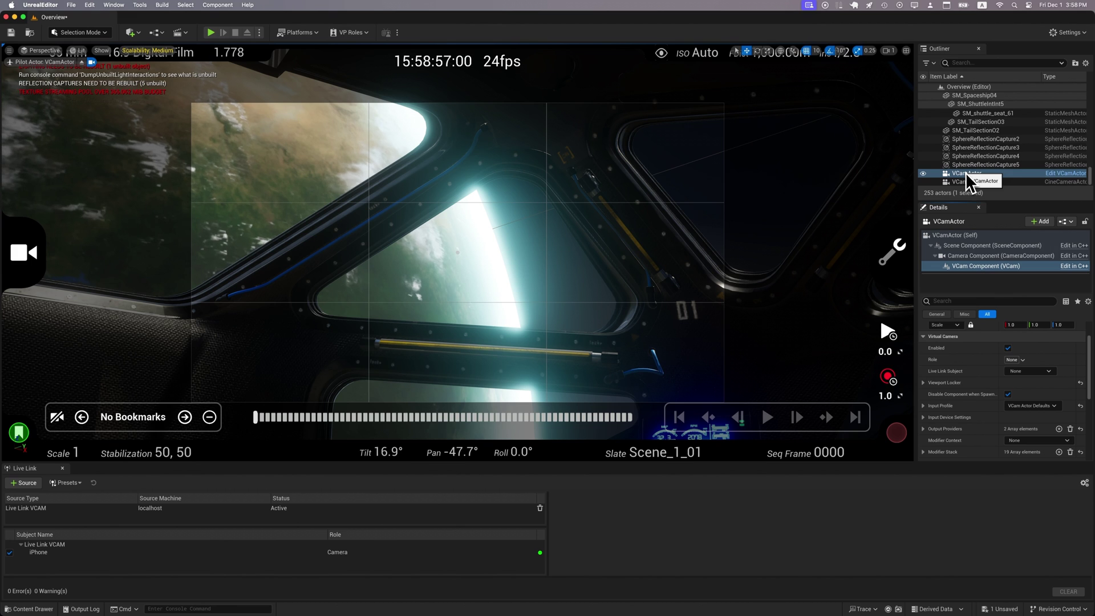
# Step: Set the VCam component's Live Link Subject to iPhone
pyautogui.click(985, 266)
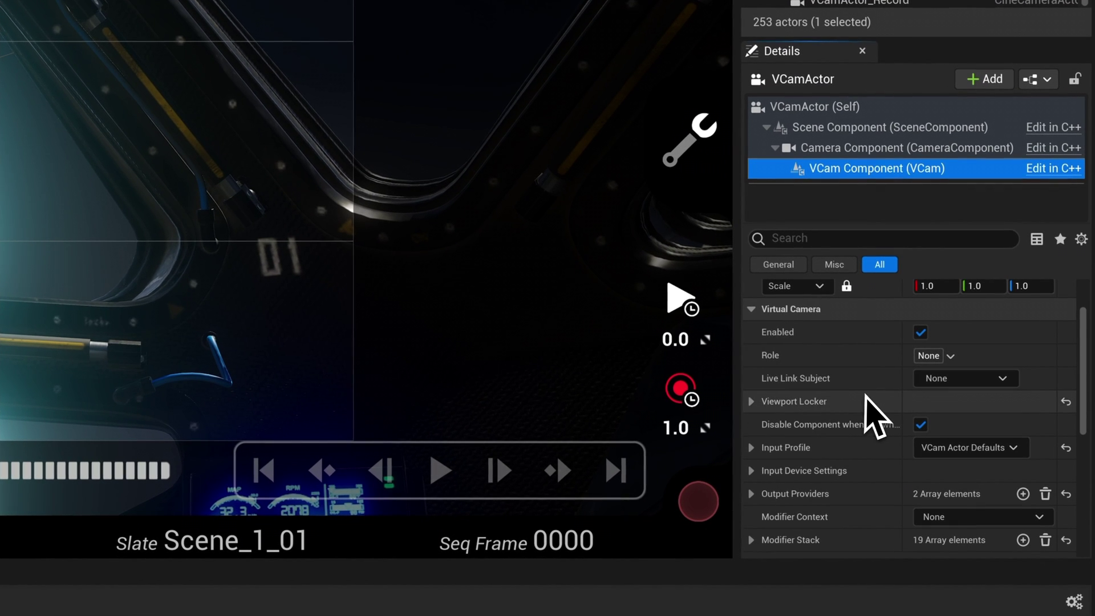
pyautogui.click(1002, 378)
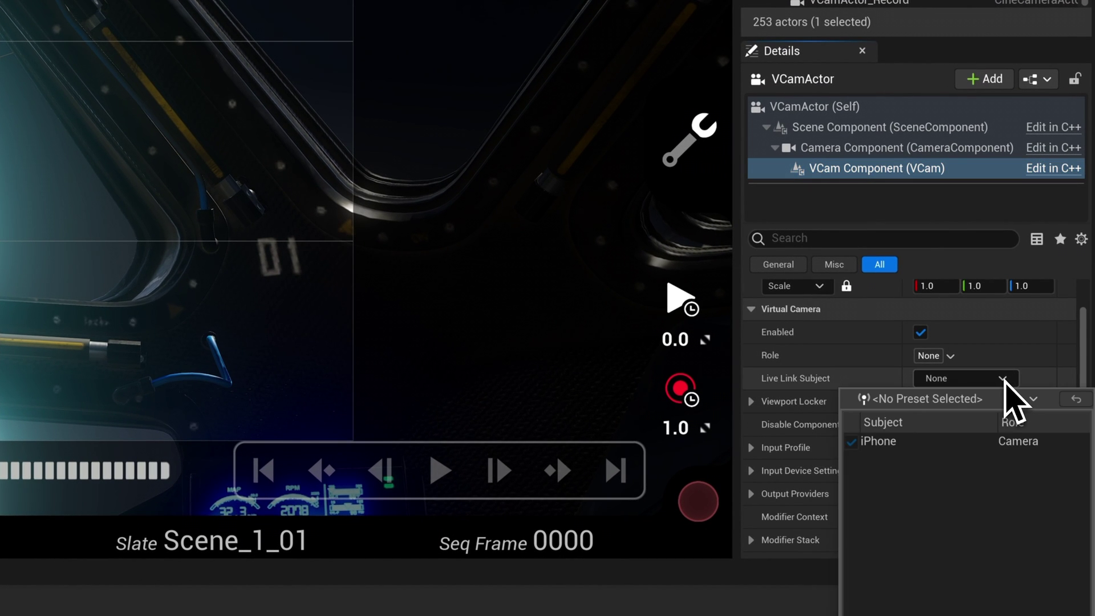
pyautogui.click(890, 444)
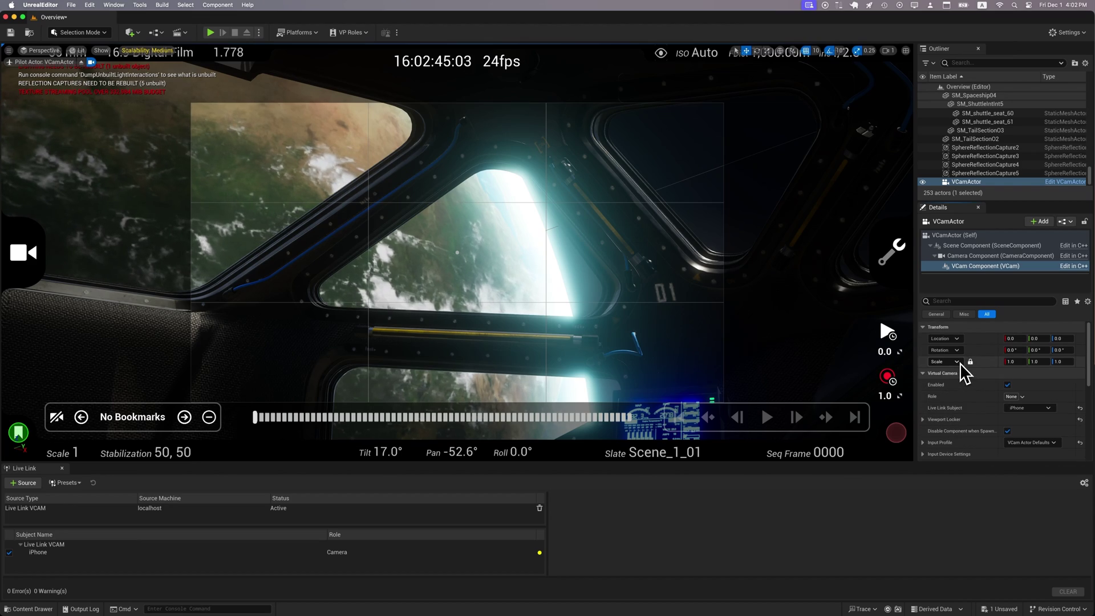
# Step: Under Output Providers, expand Index [1] (Unreal Remote) and clear its UMG Overlay
pyautogui.scroll(-3, 976, 407)
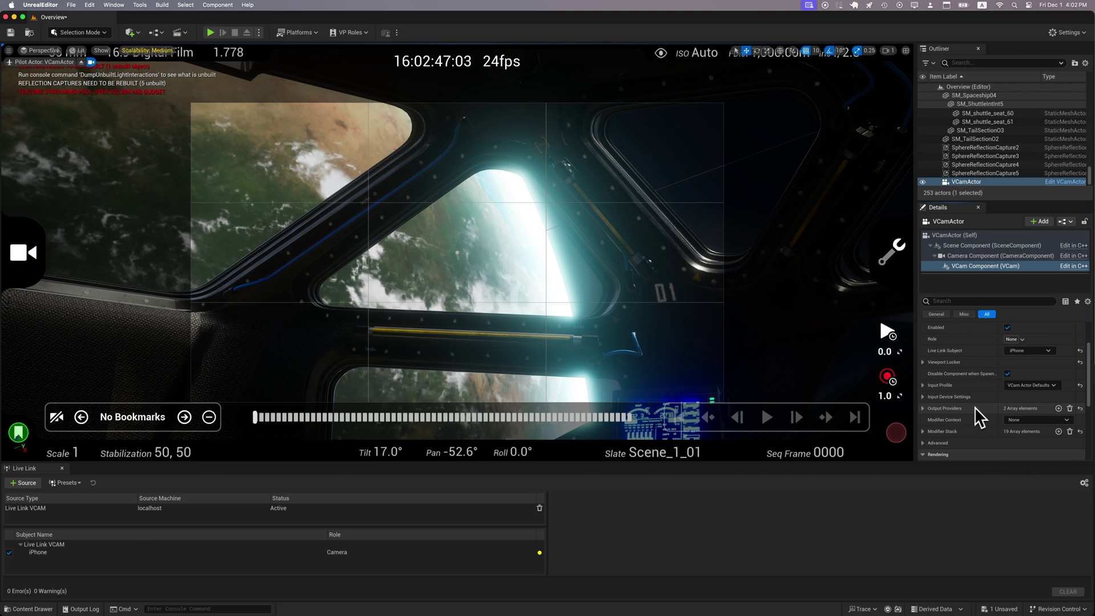
pyautogui.click(975, 408)
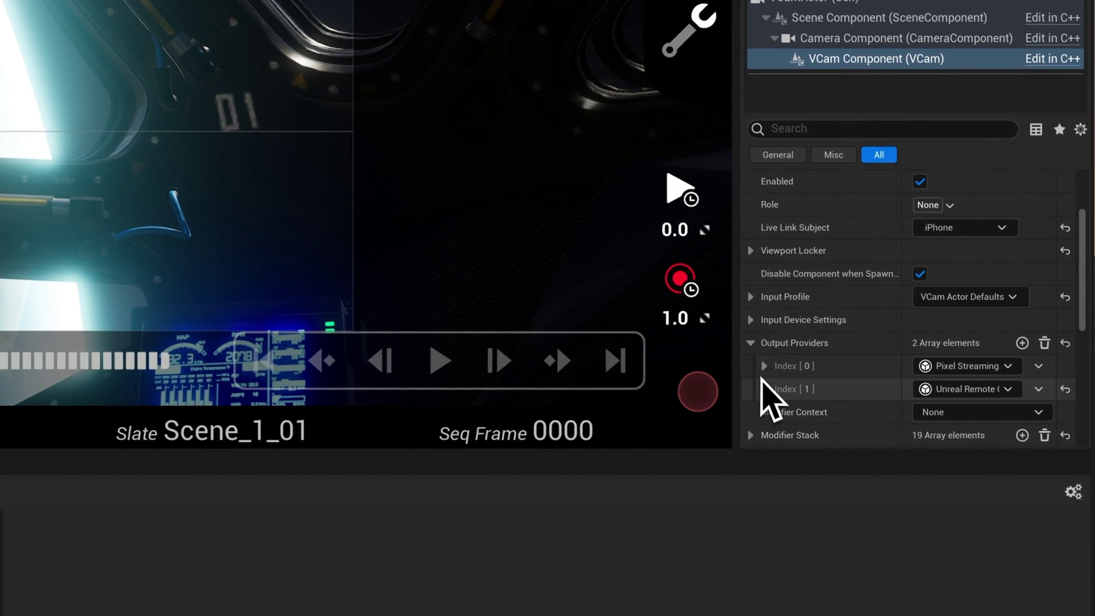
pyautogui.click(763, 367)
pyautogui.click(764, 366)
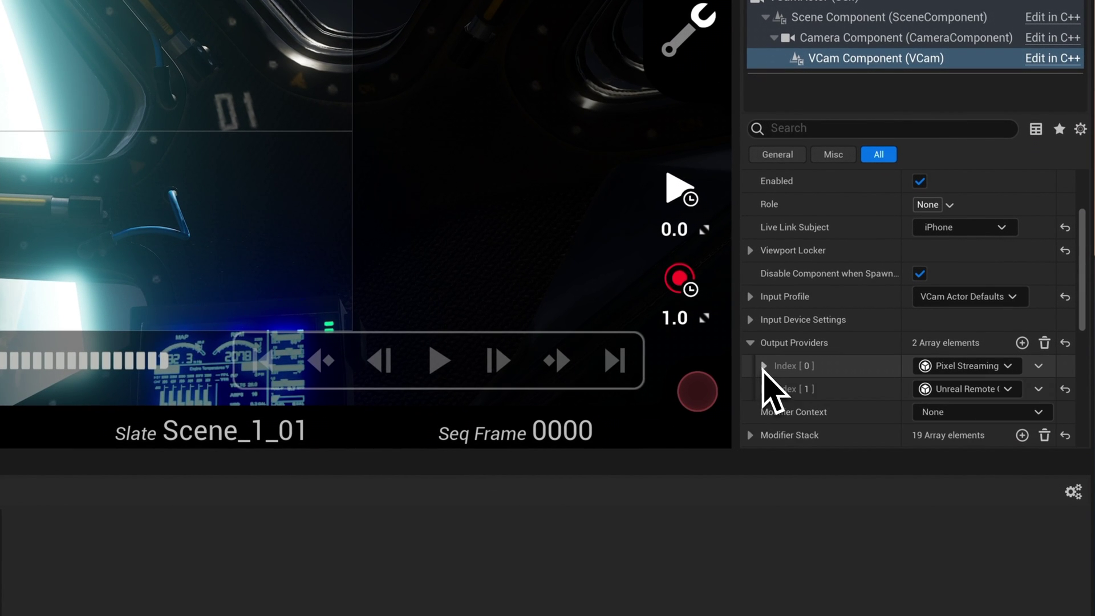
pyautogui.click(764, 389)
pyautogui.scroll(-3, 764, 394)
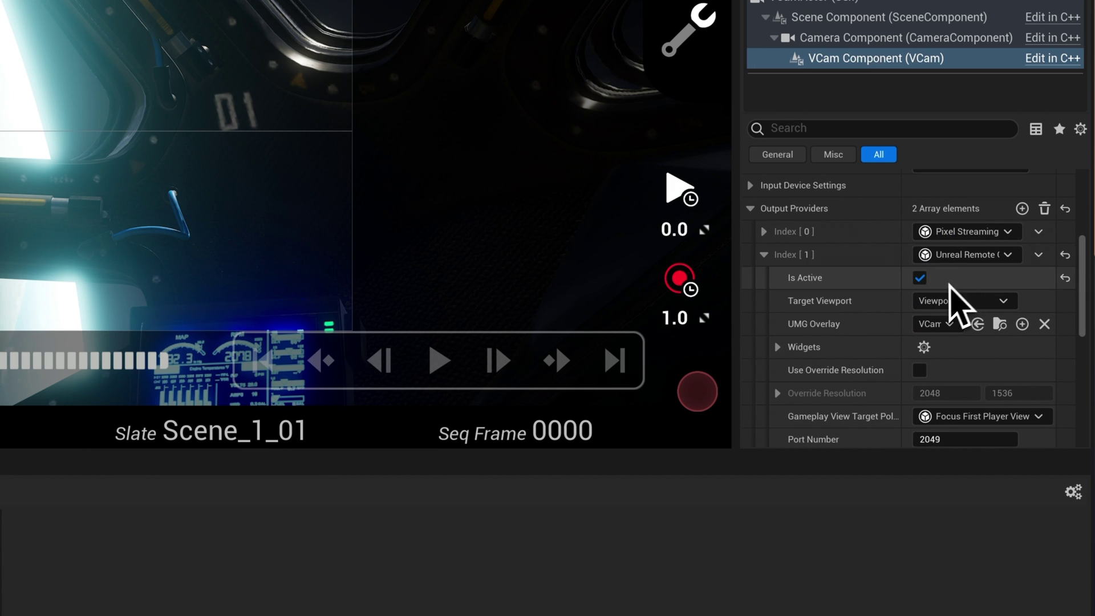
pyautogui.click(919, 277)
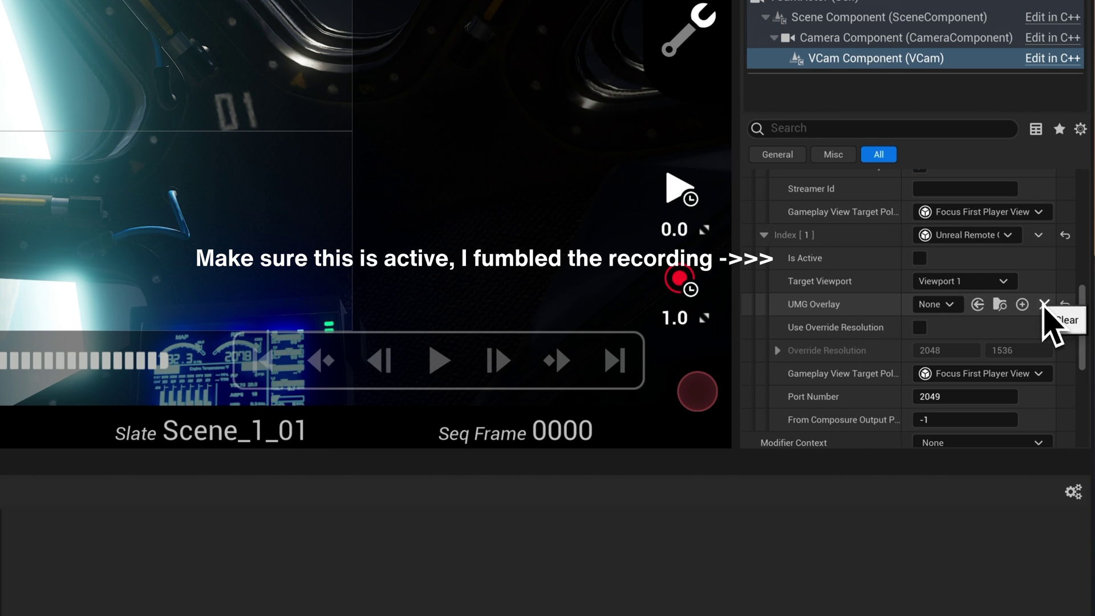
pyautogui.click(977, 304)
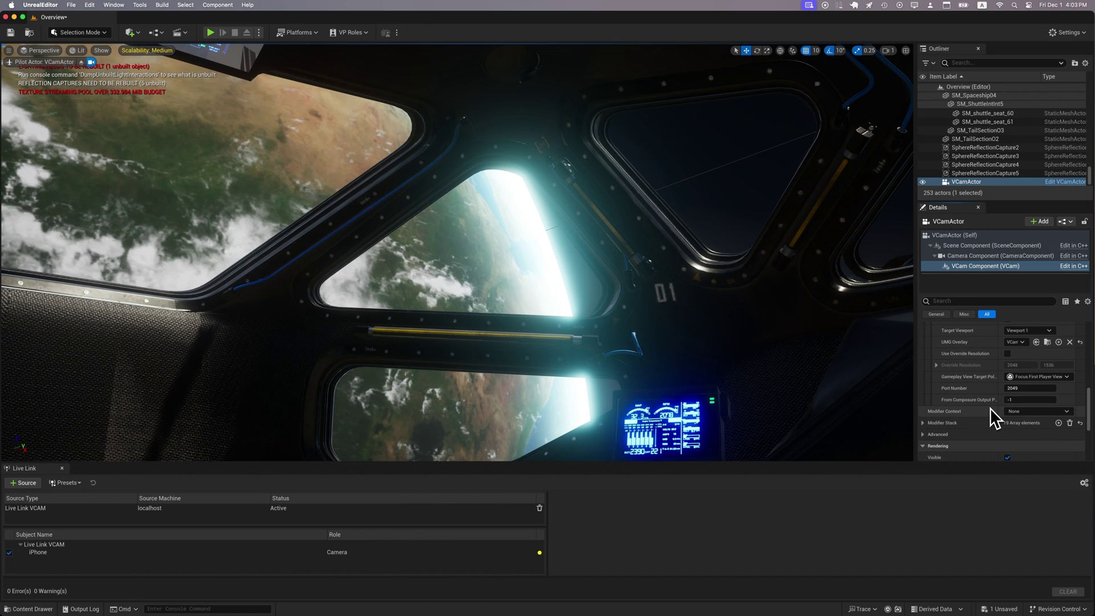